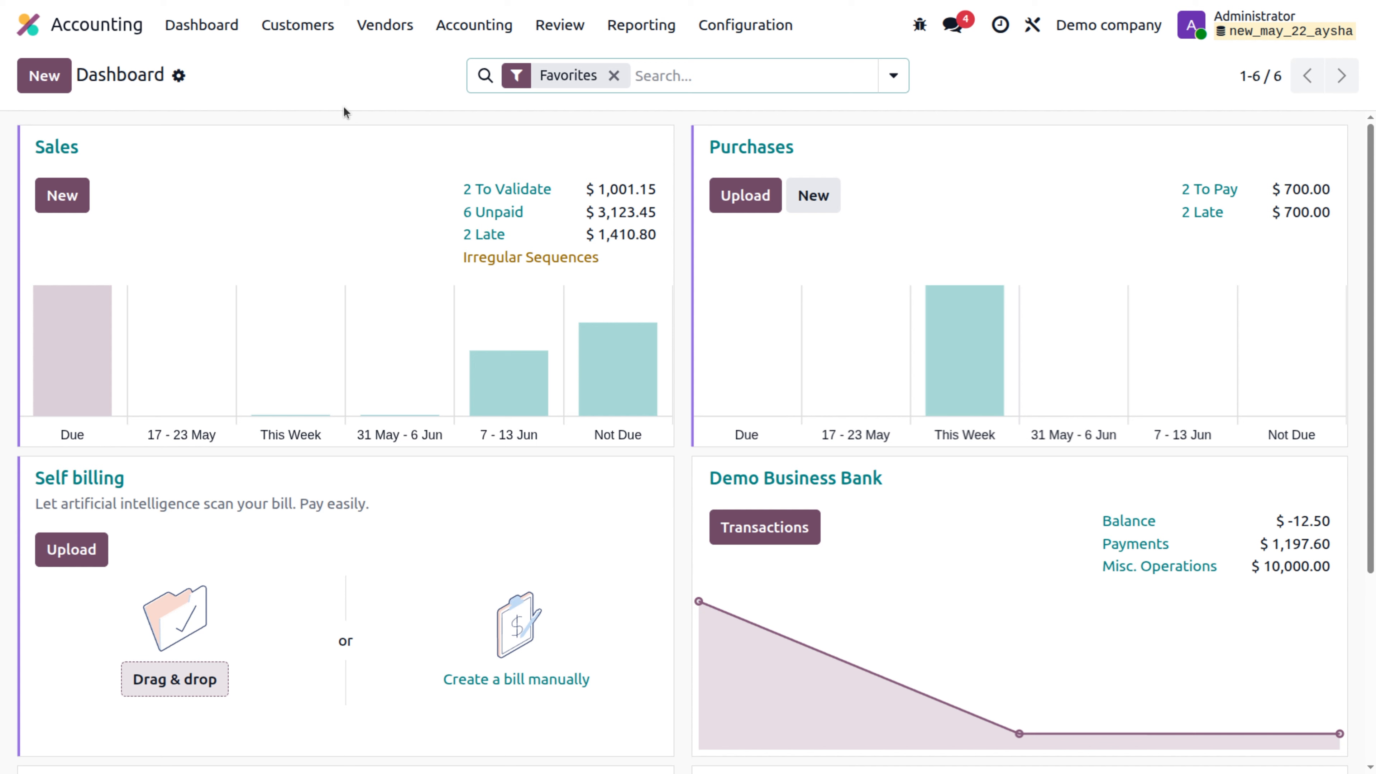
Step: Open the "30% Now, Balance 60 Days" payment term in the accounting configuration and review its due terms and installment preview
click(745, 23)
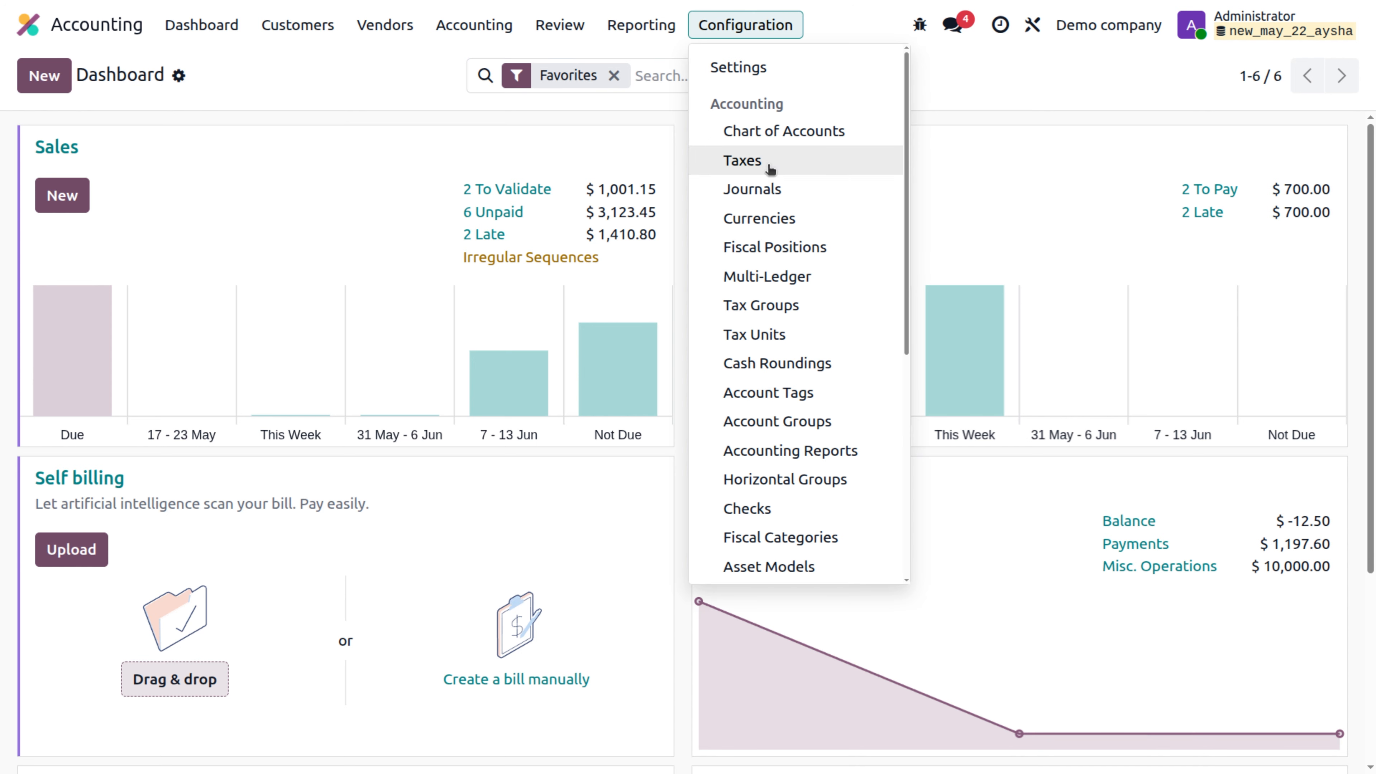
scroll(771, 172, down, 6)
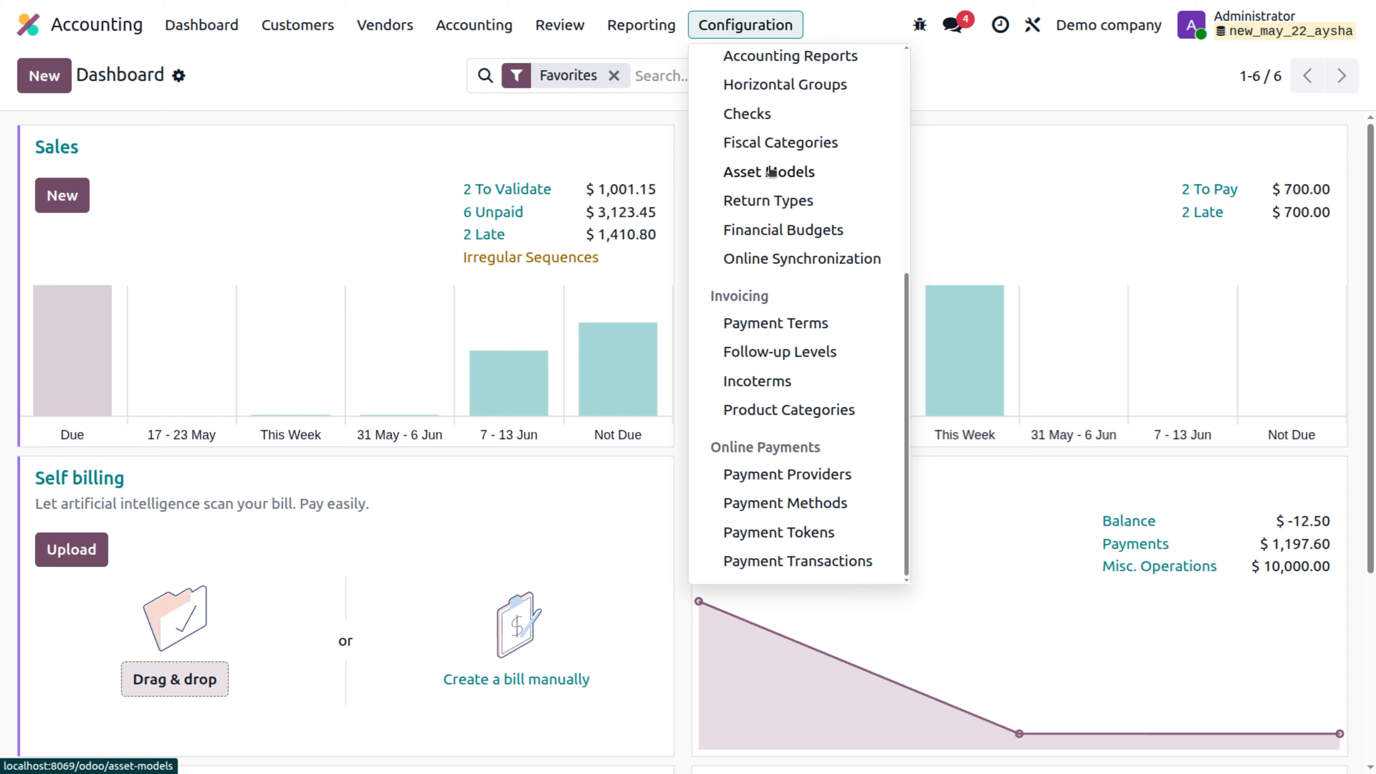
click(778, 326)
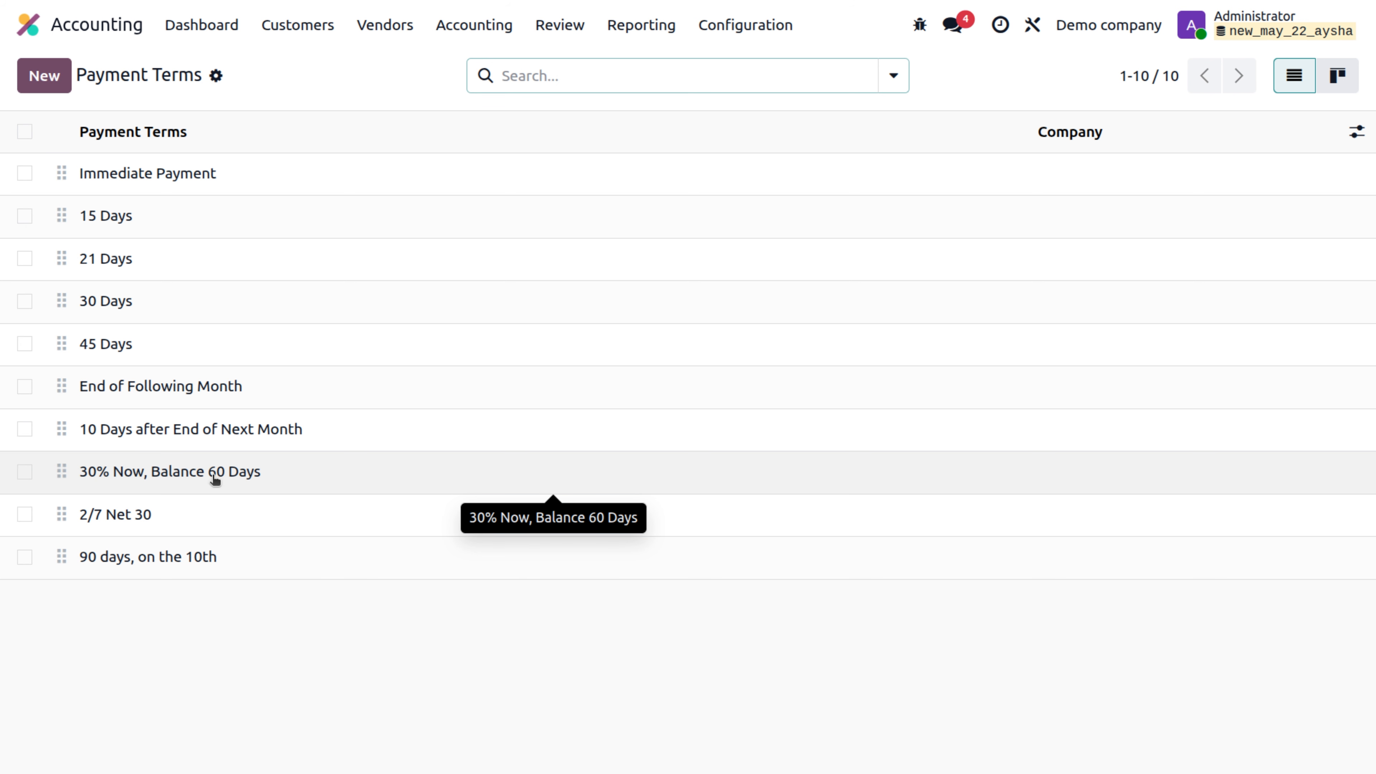
click(215, 478)
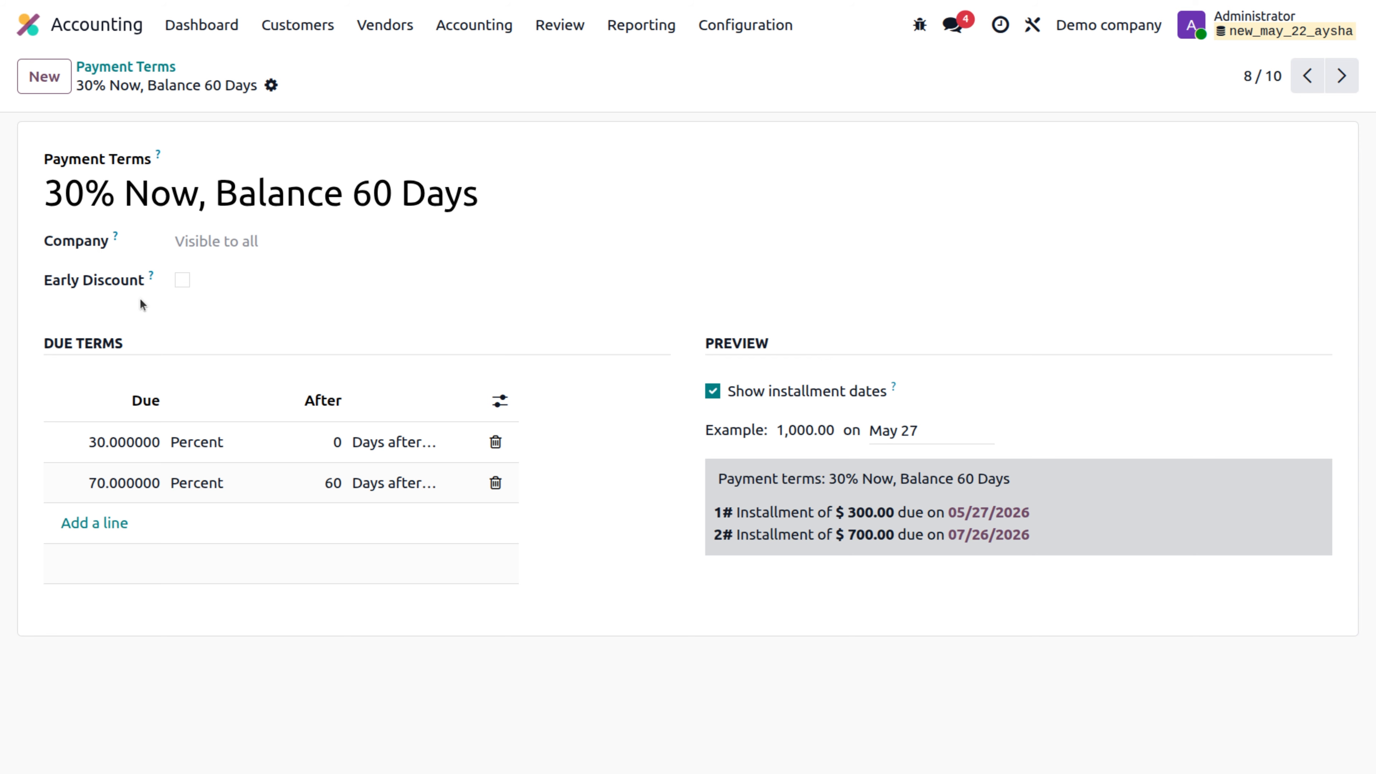
mouse_move(152, 279)
mouse_move(893, 391)
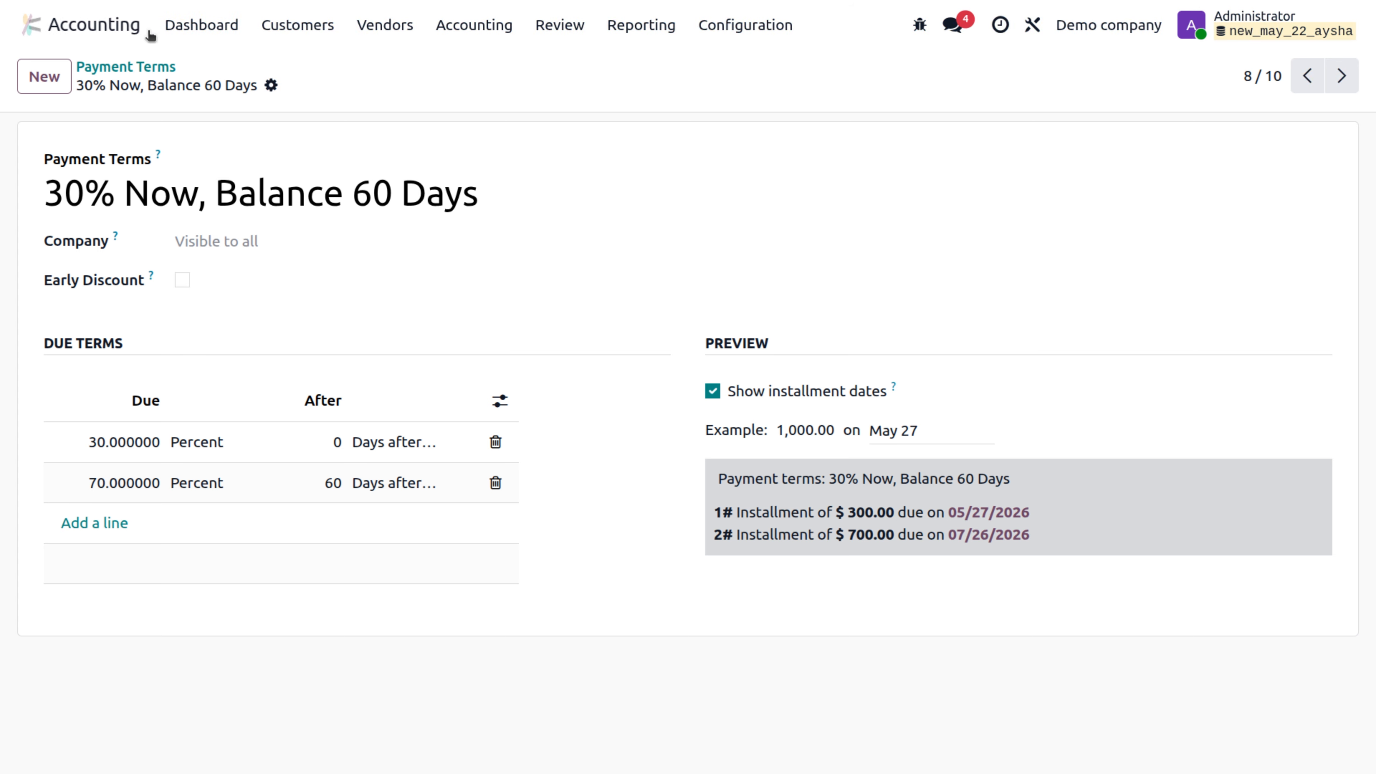
Step: Switch to the Sales app, start a new quotation and select the first suggested customer
click(110, 25)
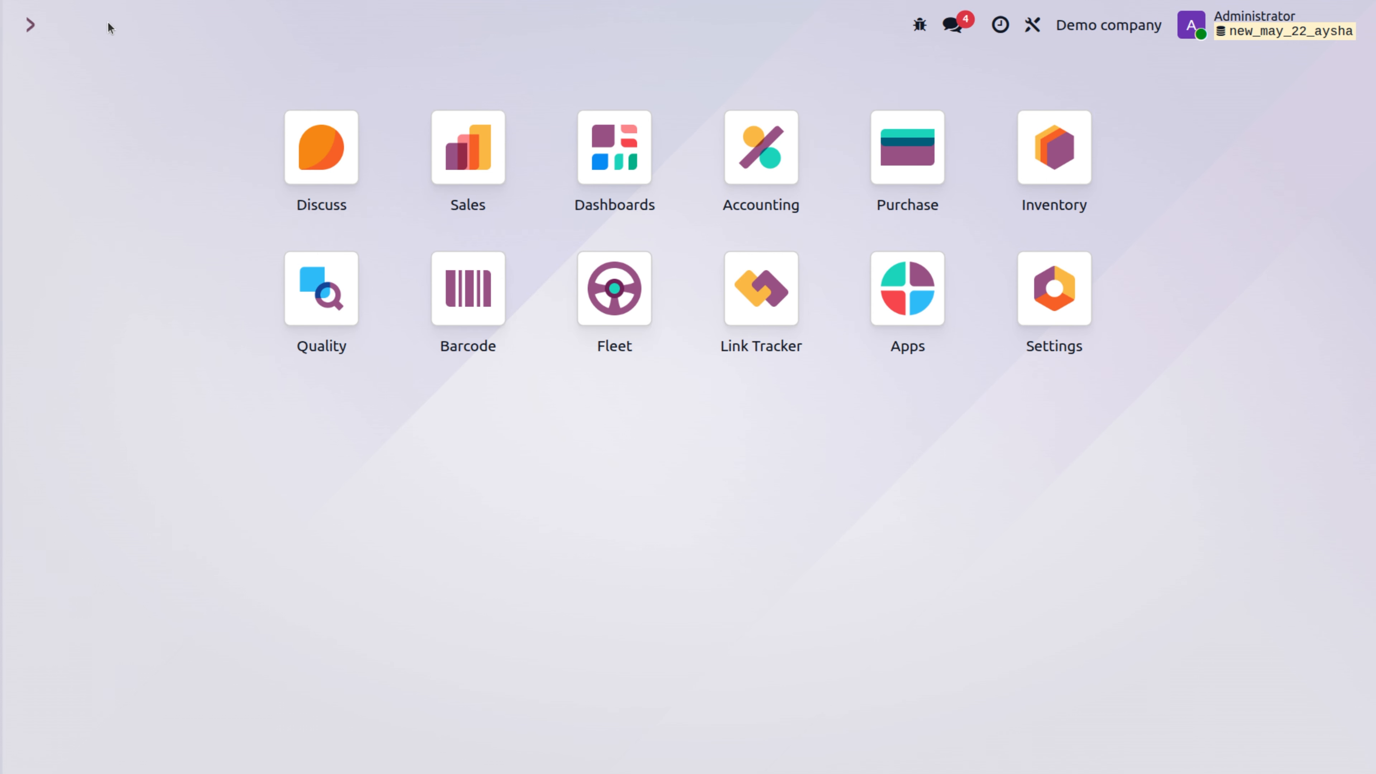
text(sal)
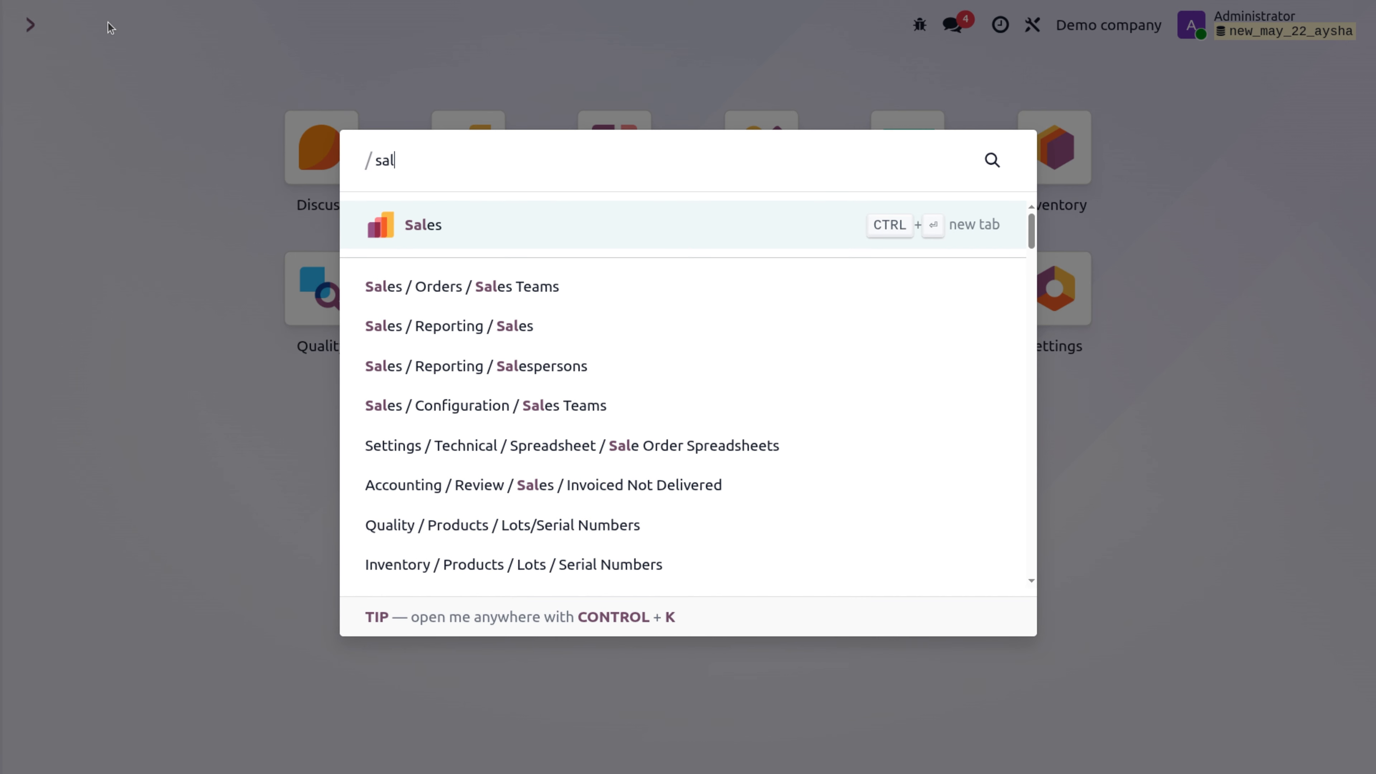
key(Return)
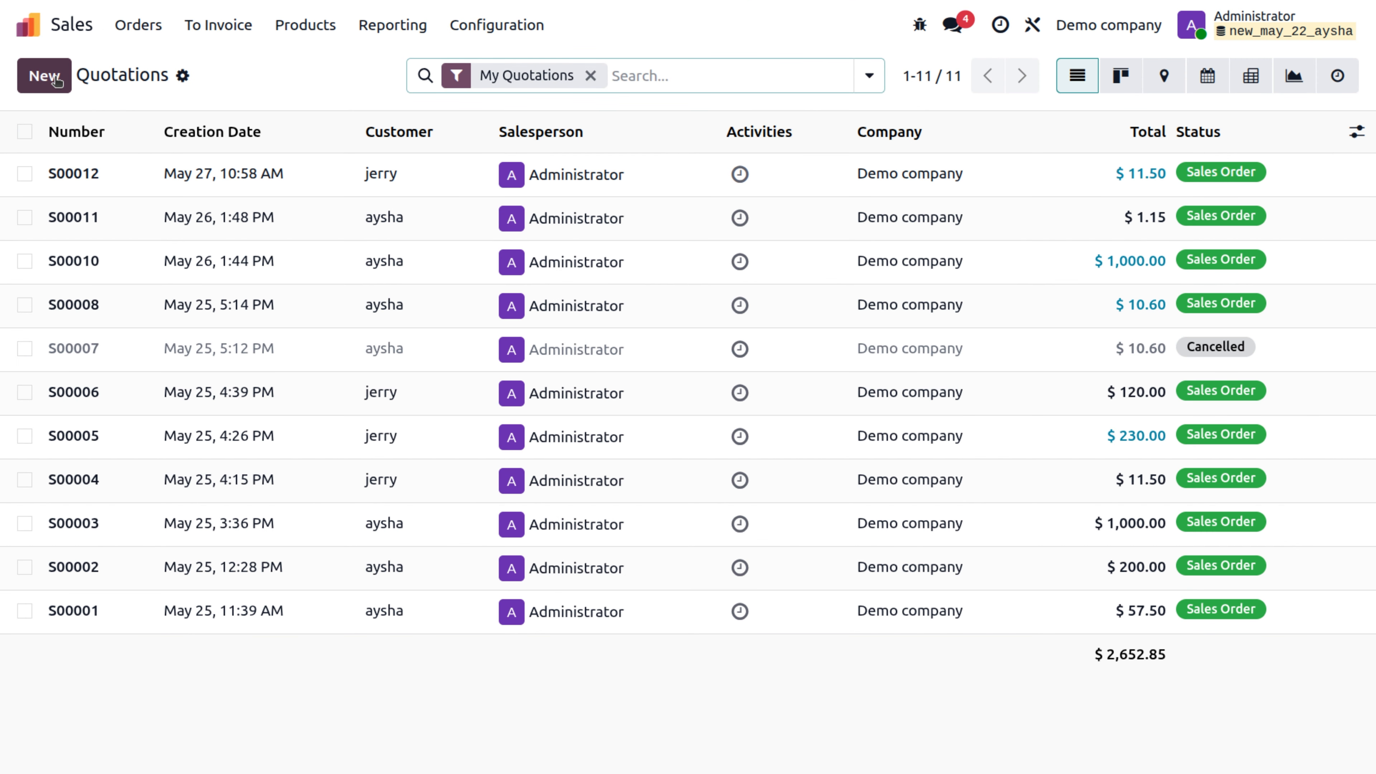
click(44, 76)
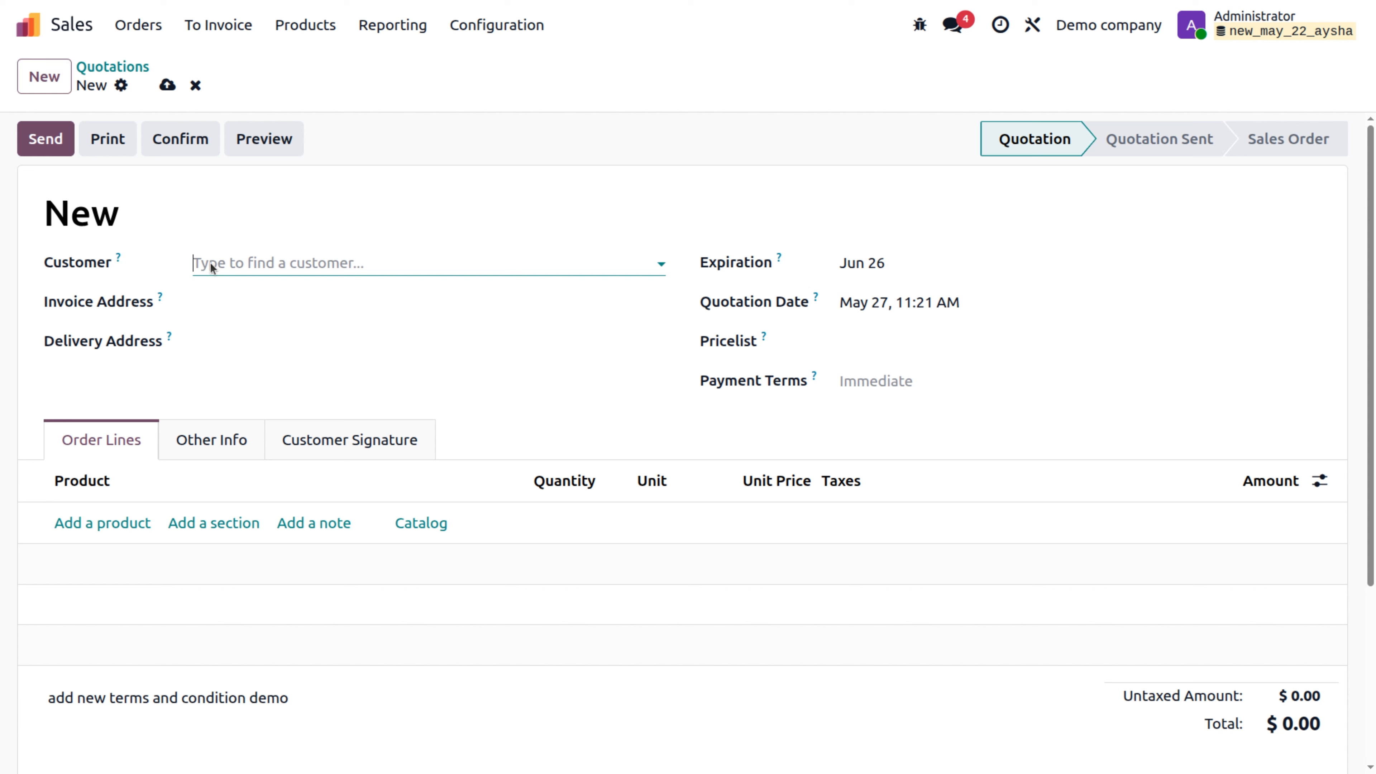
click(219, 270)
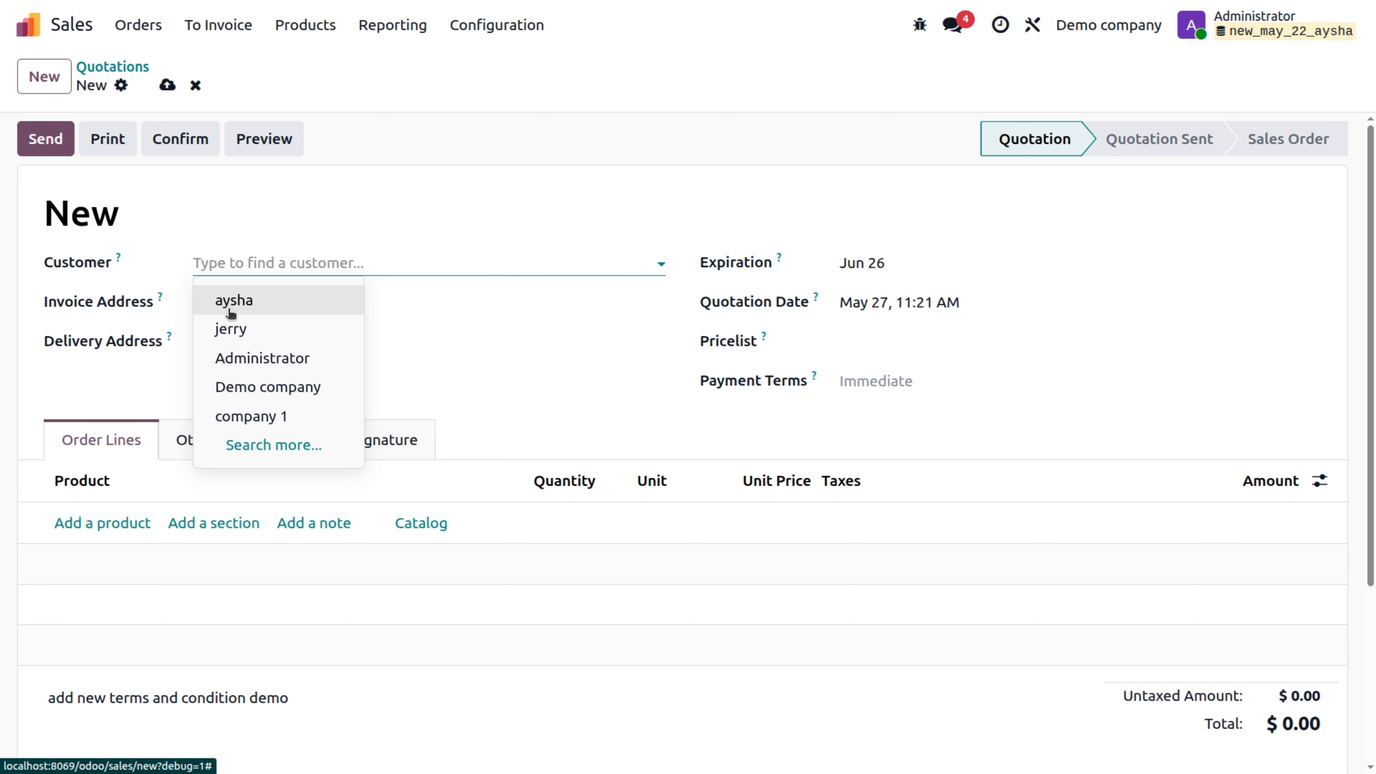
click(228, 308)
Step: Add "test product" to the order lines with a unit price of 1000 and remove its 15% tax
click(82, 524)
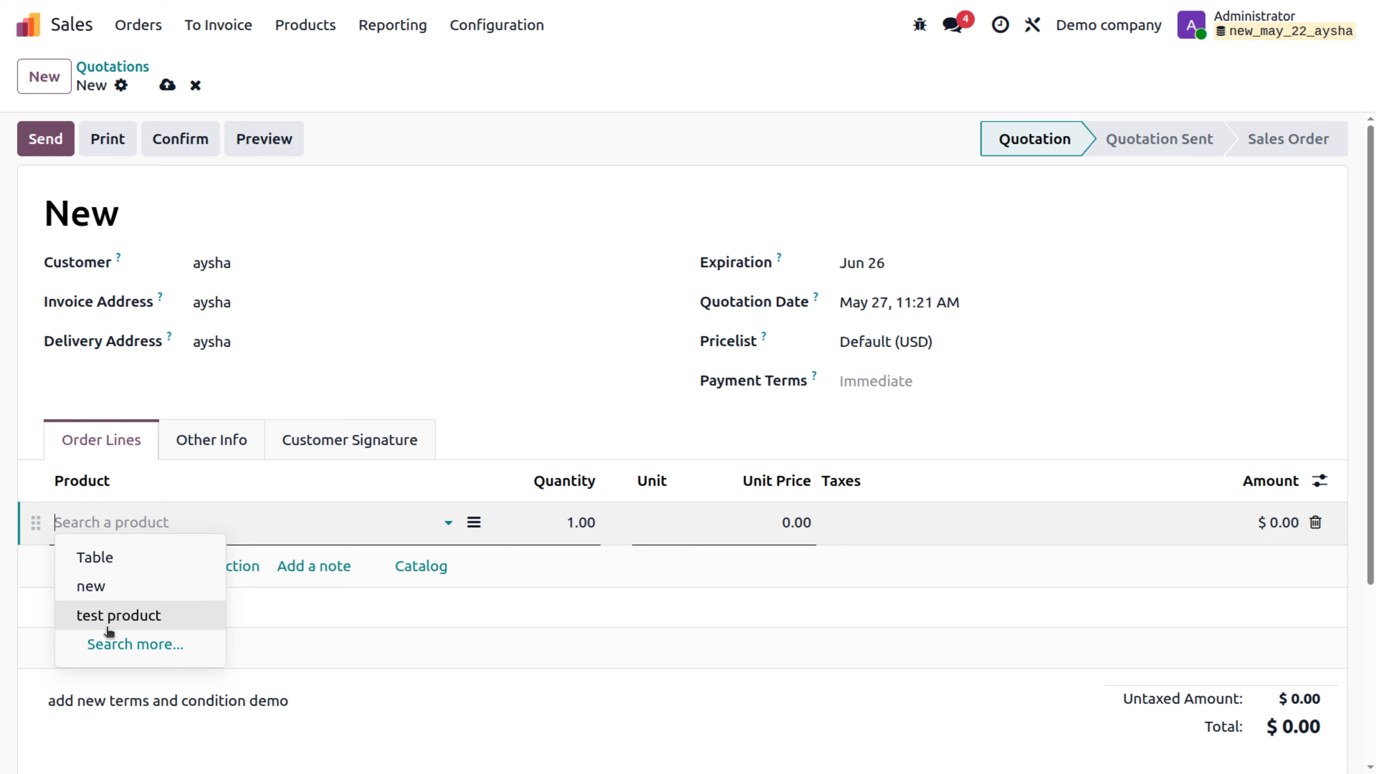
click(109, 618)
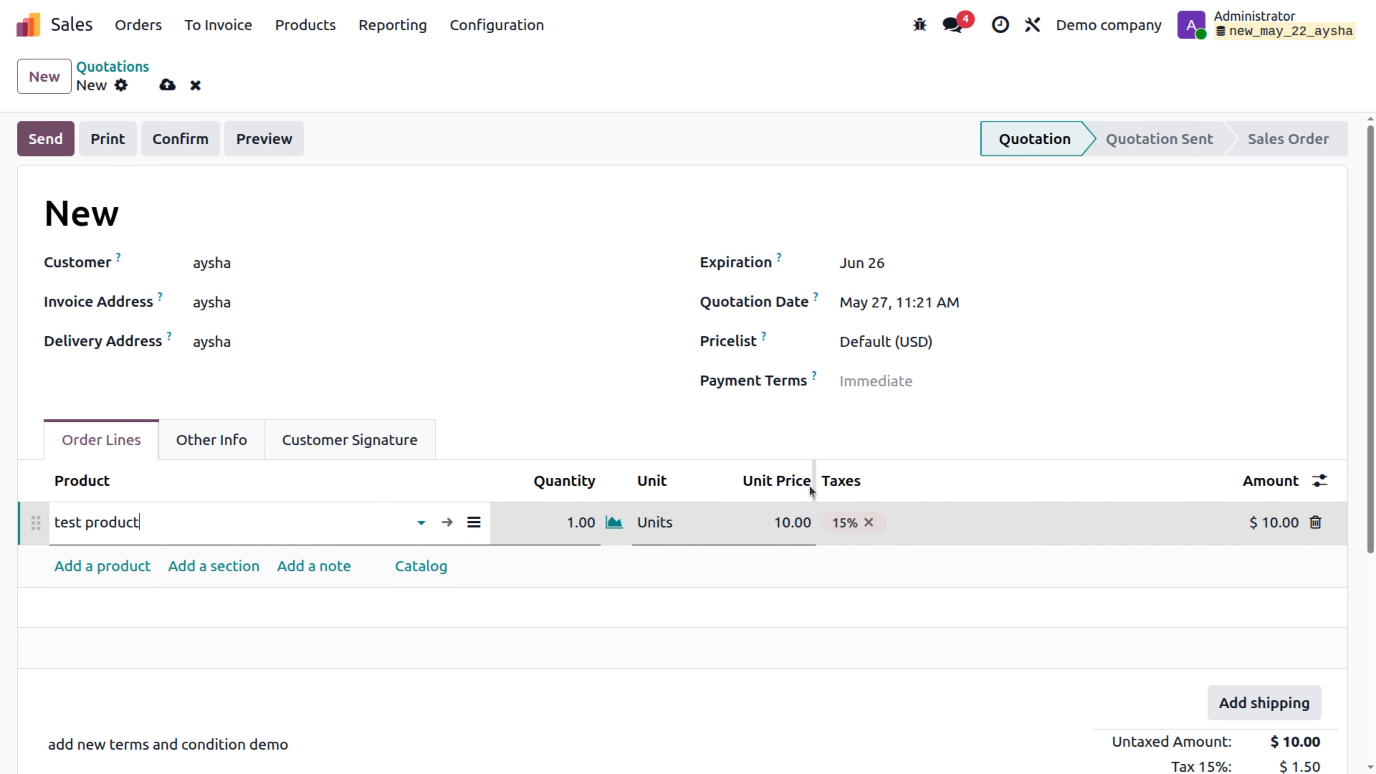
click(797, 523)
key(BackSpace)
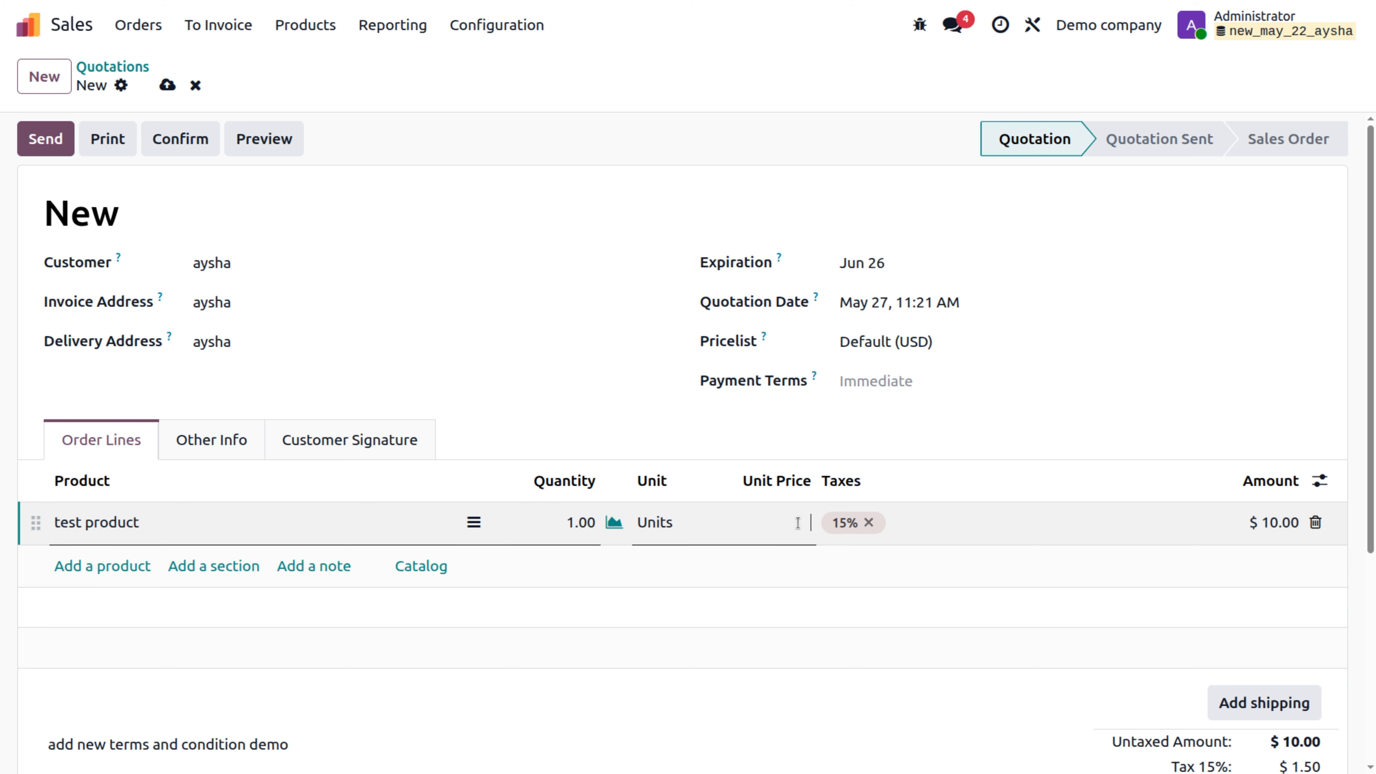
text(1000)
click(869, 523)
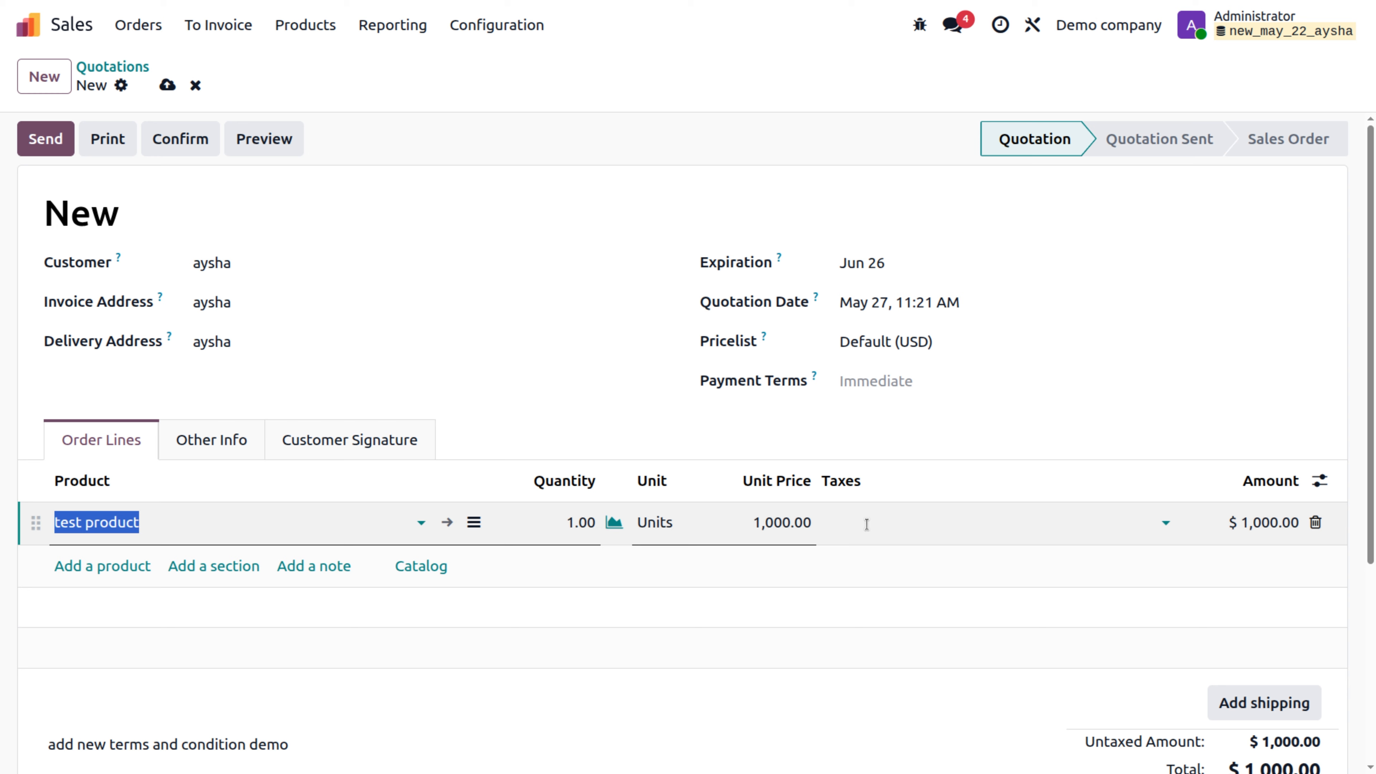
scroll(866, 525, down, 5)
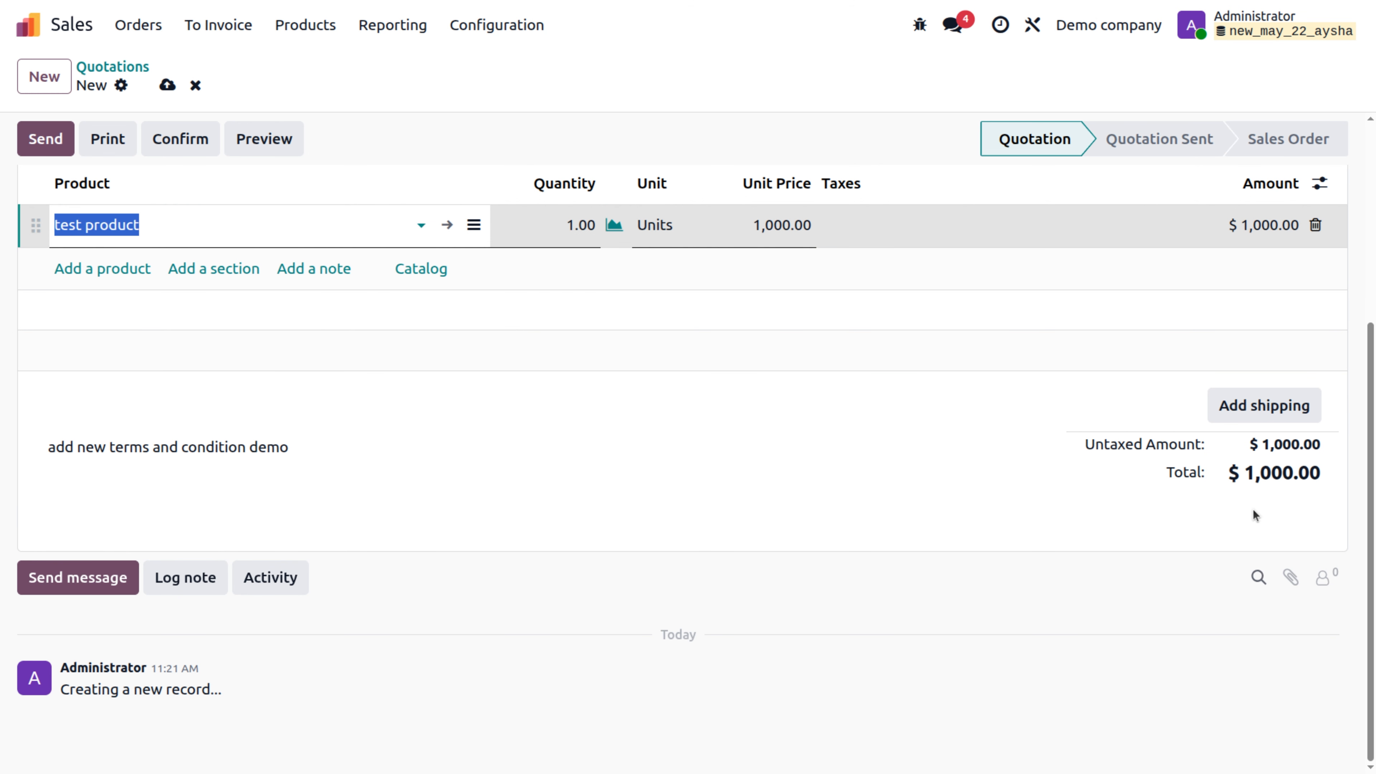
scroll(697, 506, up, 5)
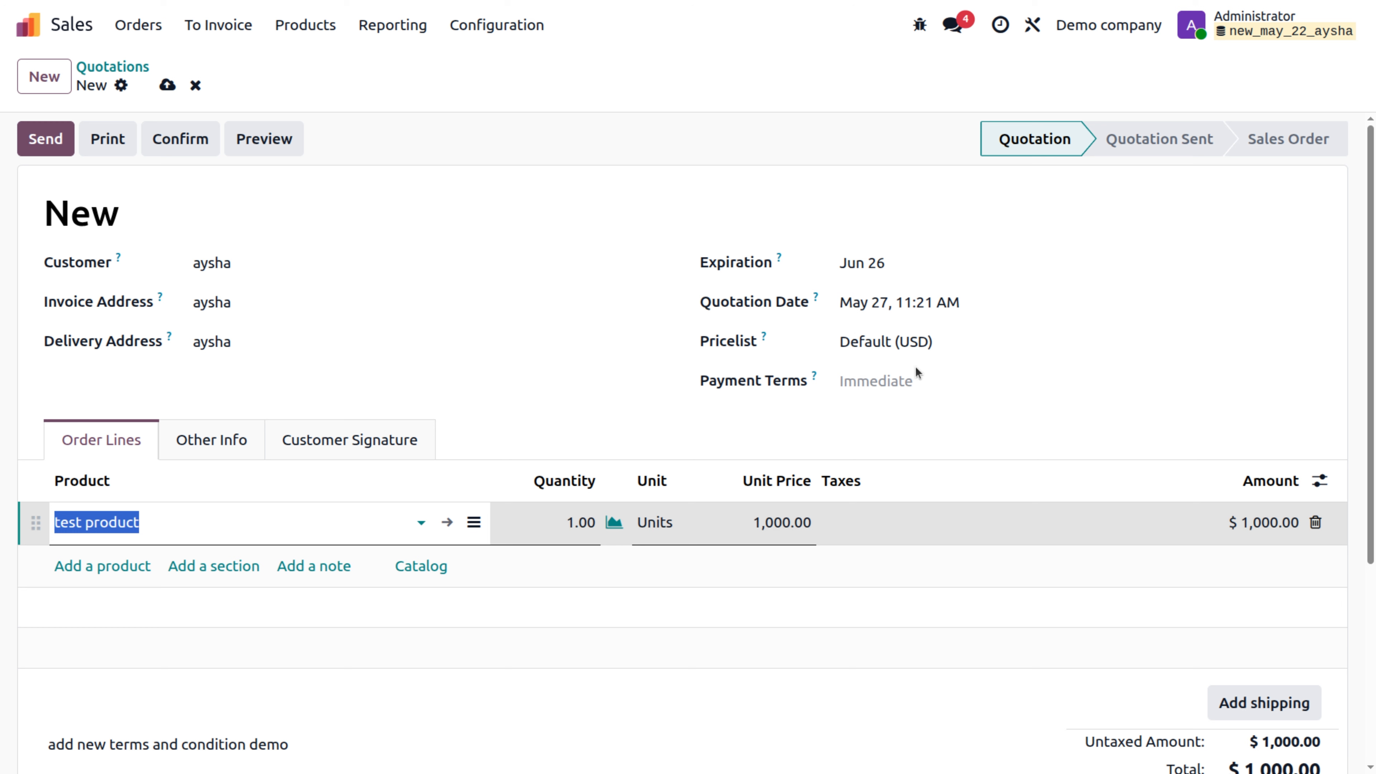
Step: Set the payment terms to "30% Now, Balance 60 Days" and confirm the quotation as a sales order
click(904, 385)
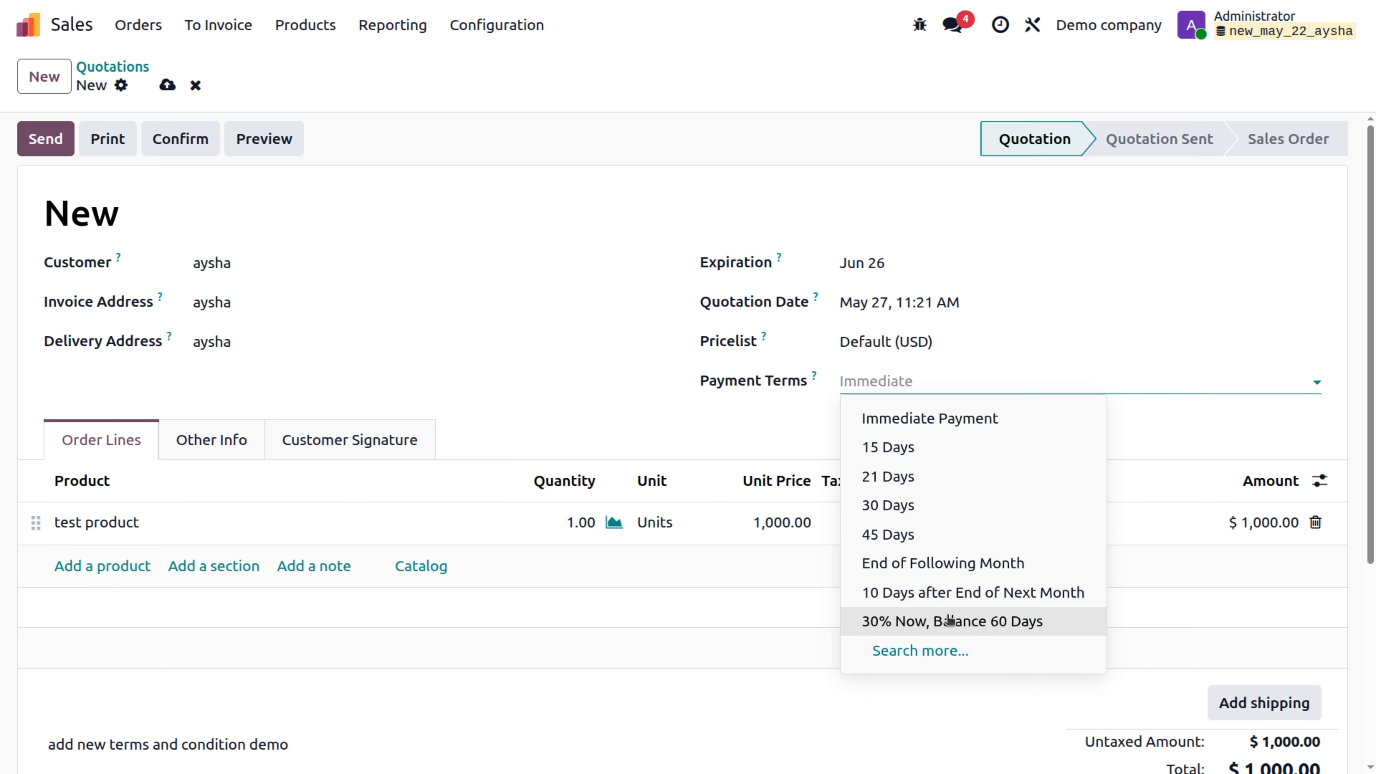
click(969, 628)
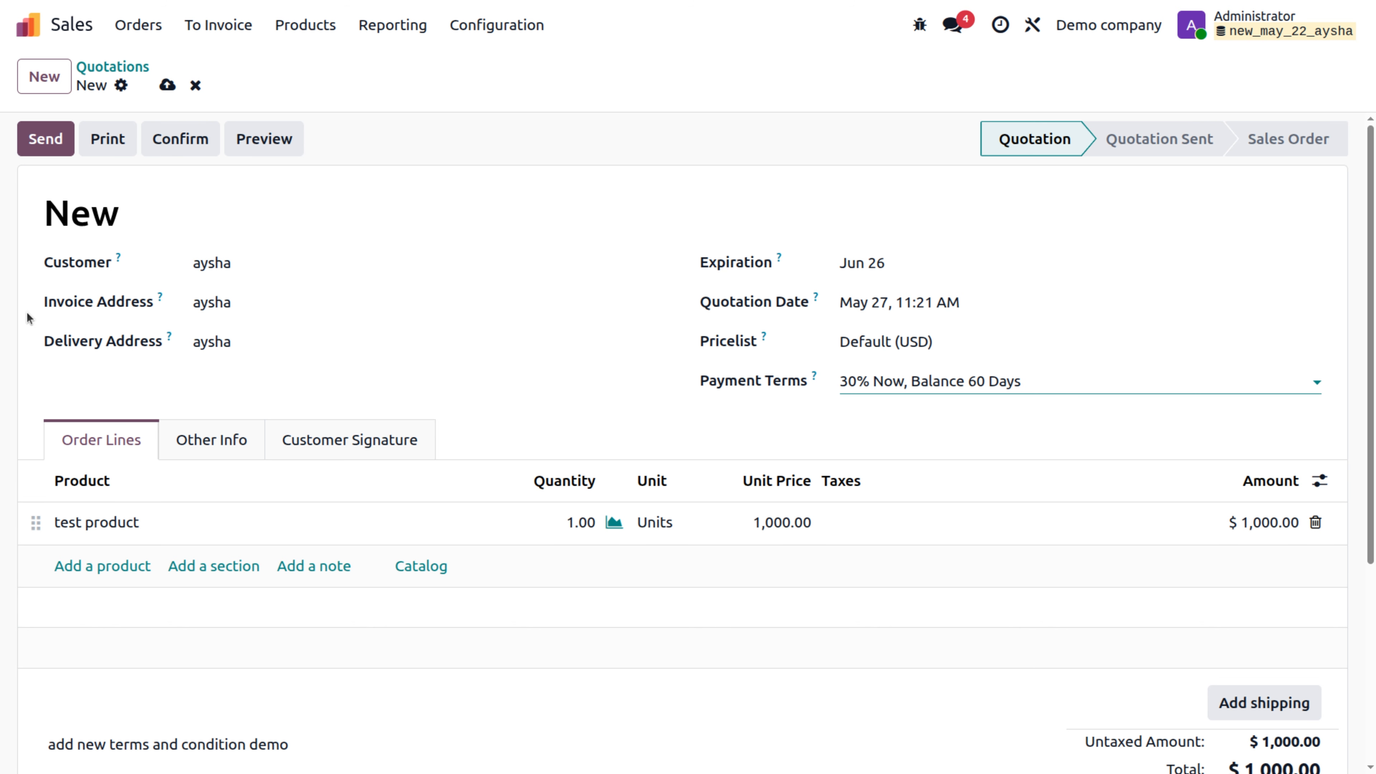
click(179, 141)
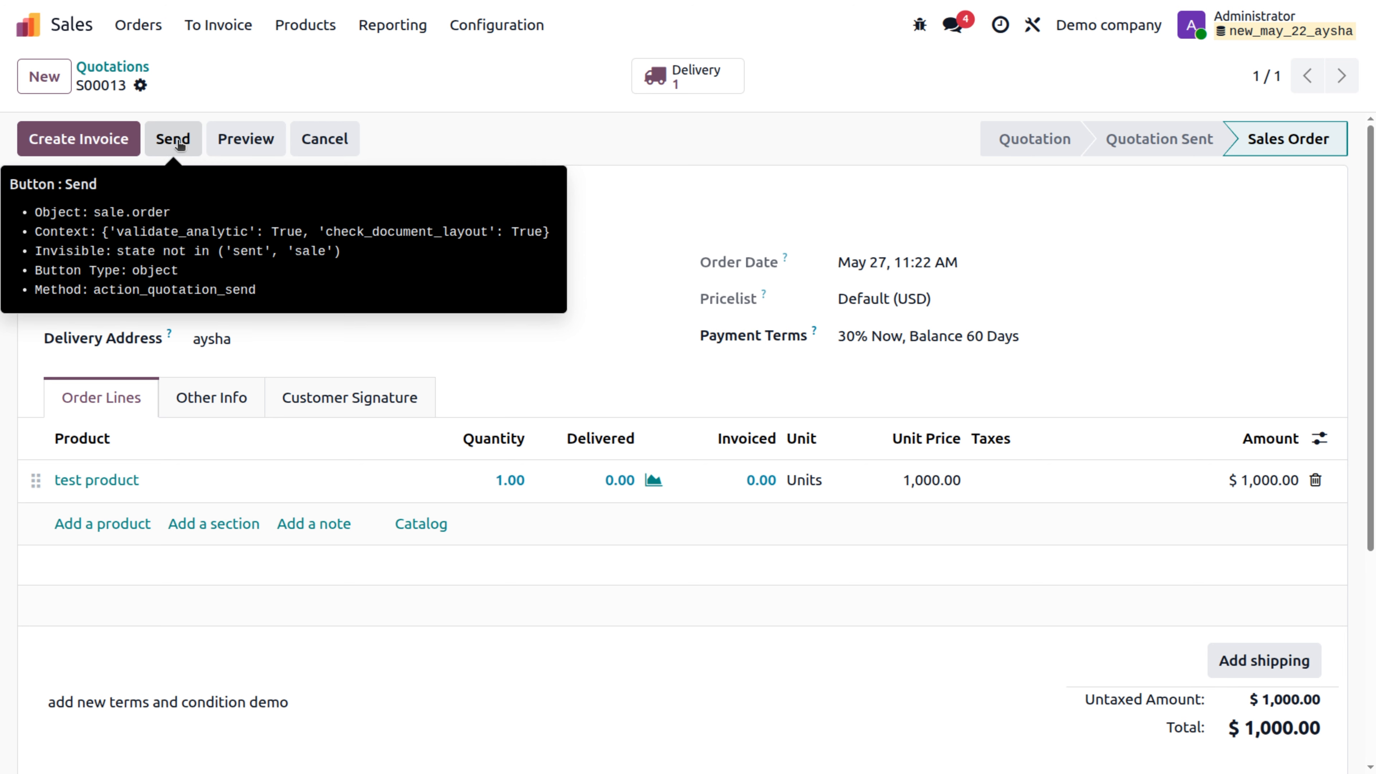
Step: Validate the sales order's delivery and return to the order
click(670, 69)
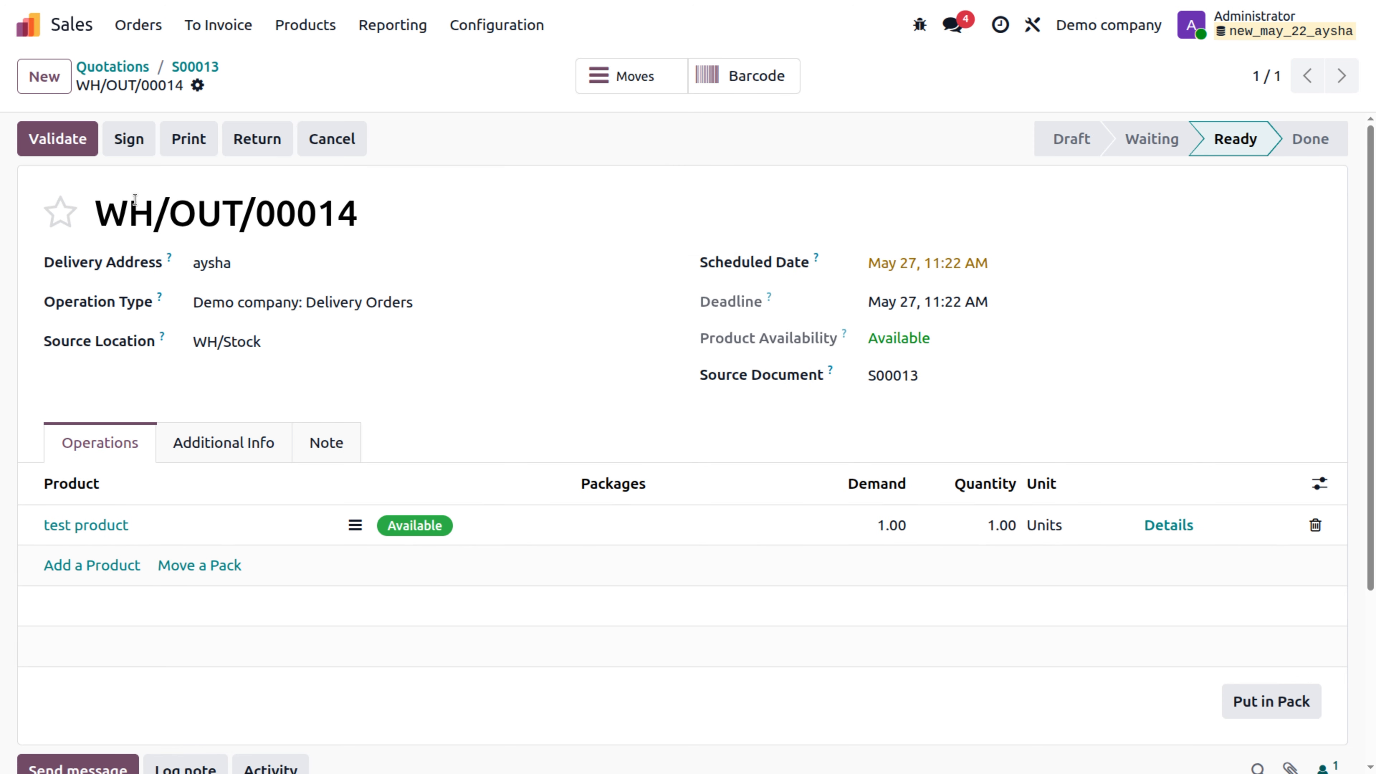
click(64, 143)
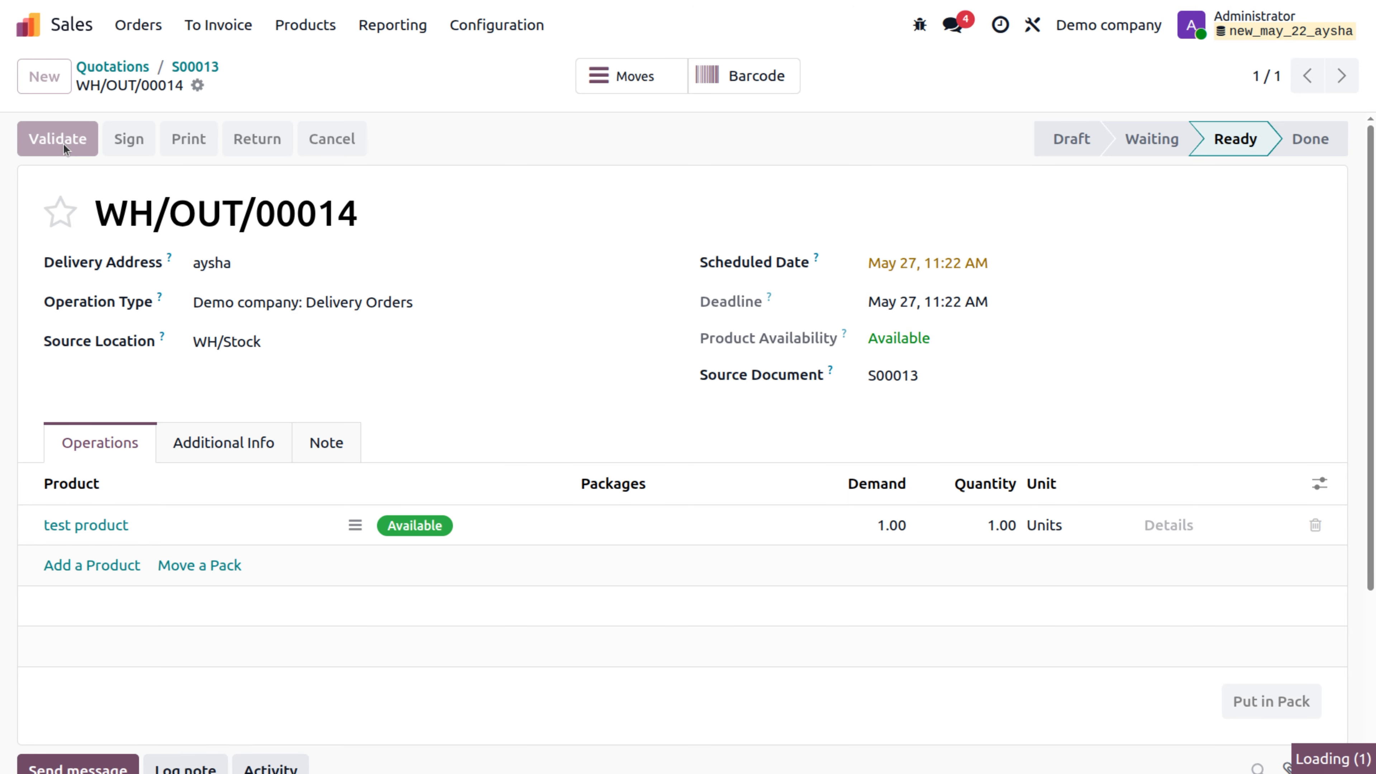
click(209, 70)
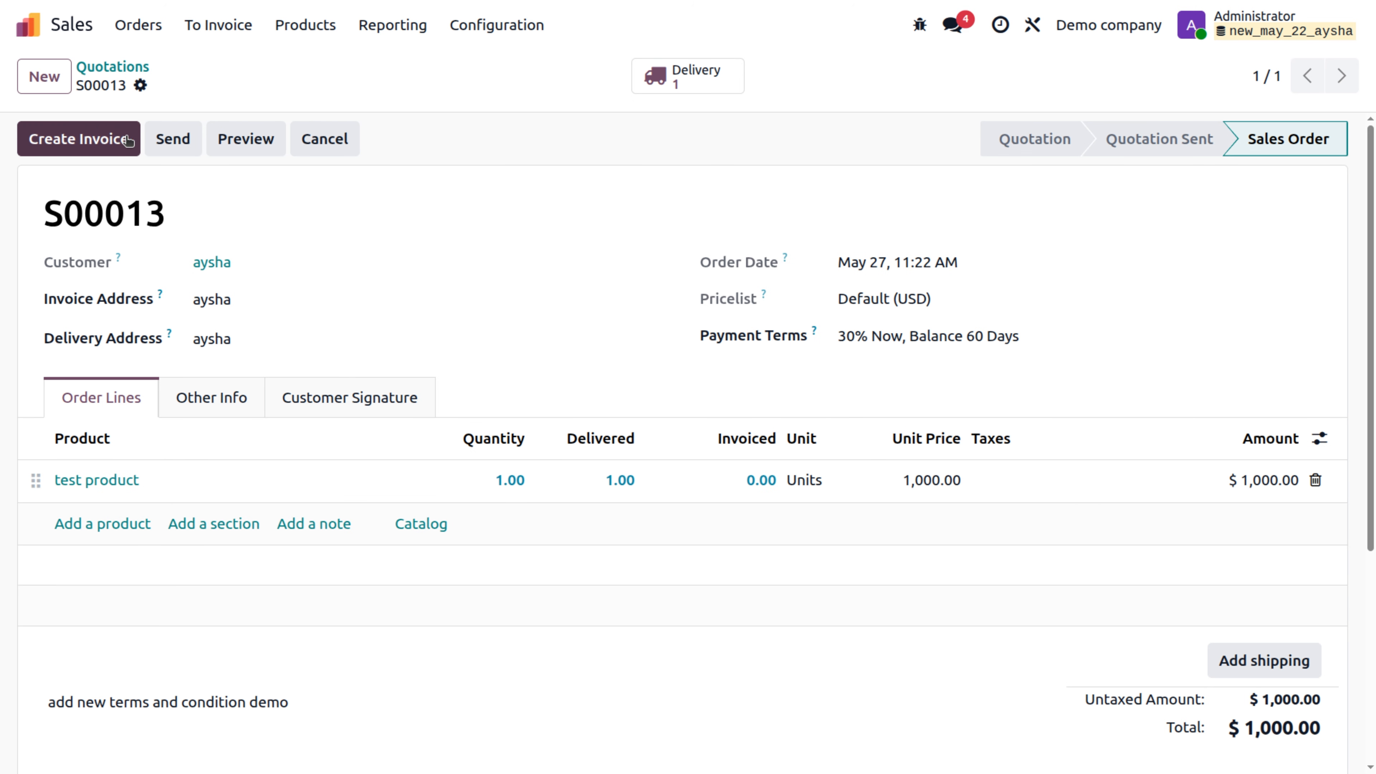
Step: Create a draft regular invoice from the sales order
click(112, 139)
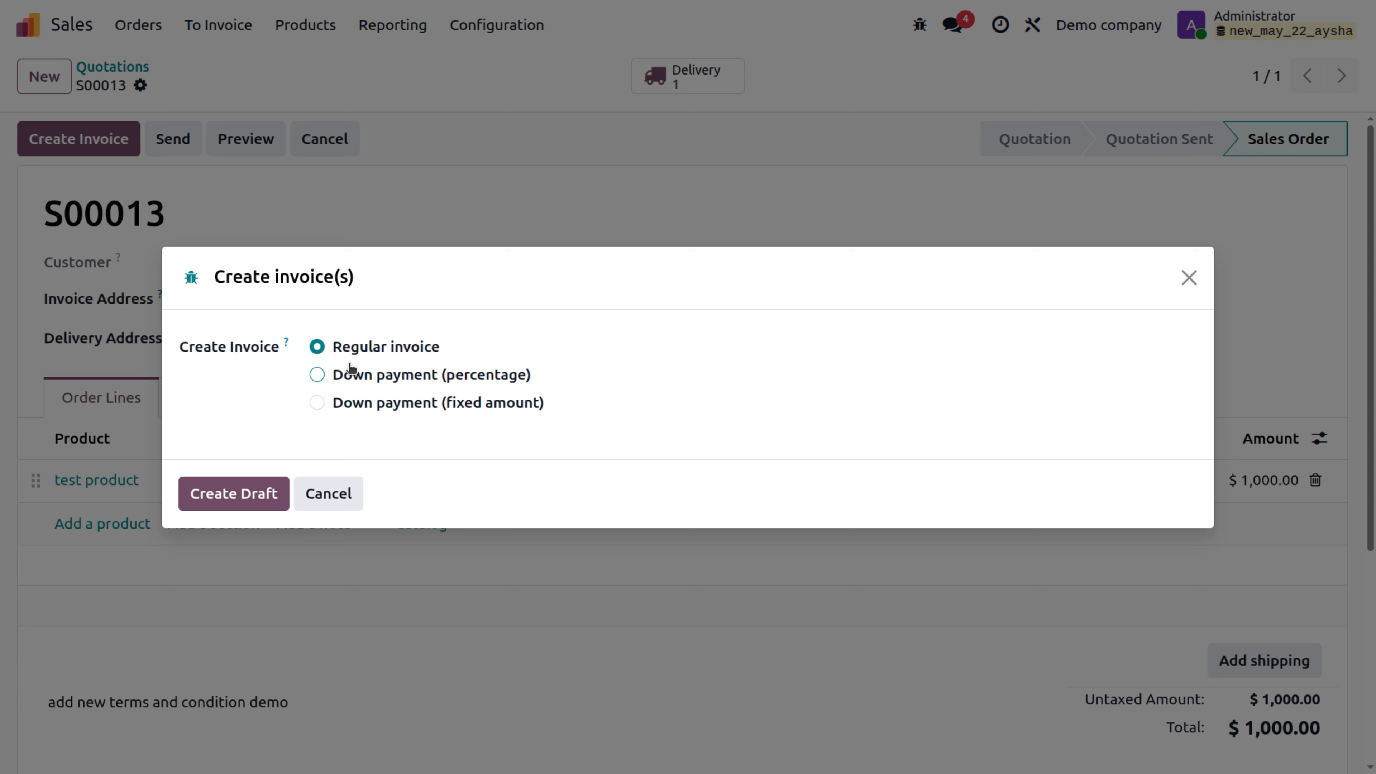
click(262, 501)
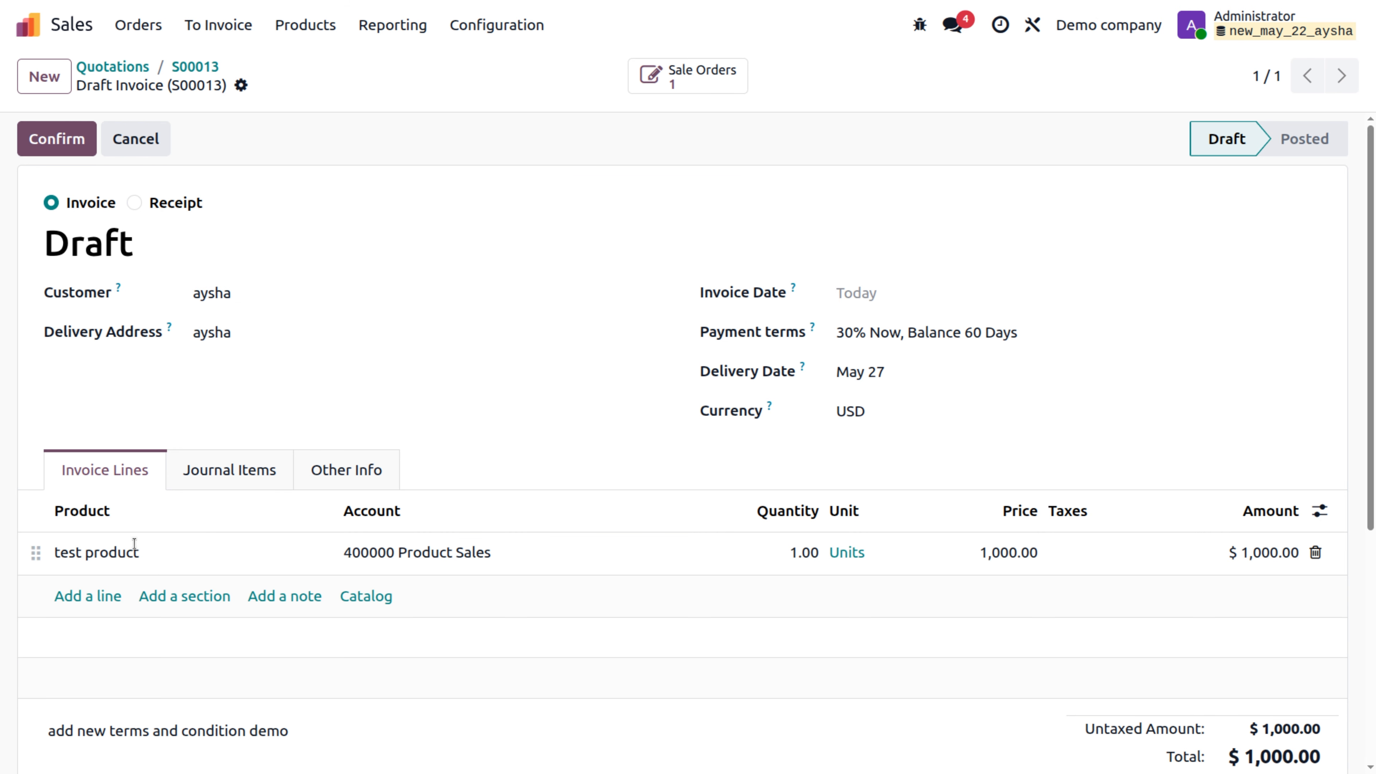
scroll(466, 570, down, 5)
scroll(469, 569, up, 3)
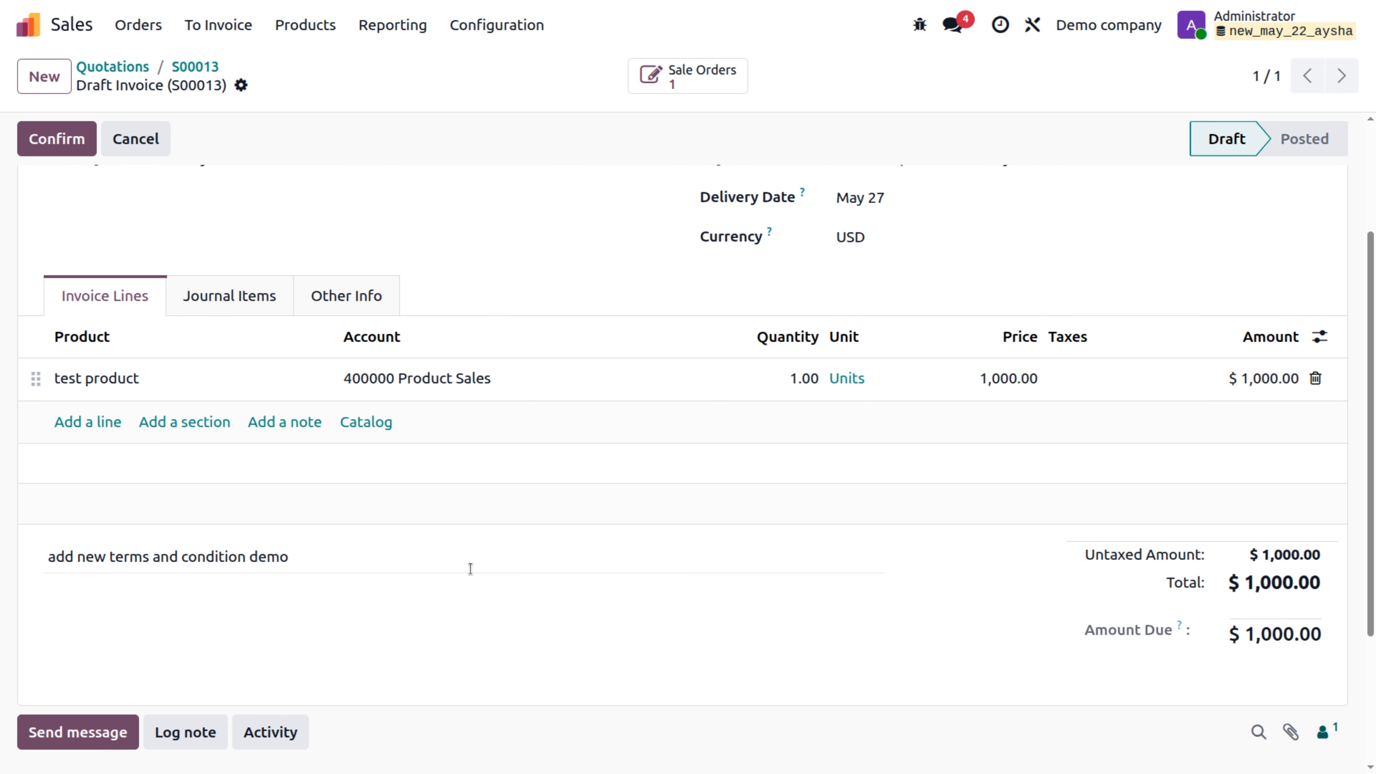
scroll(470, 567, up, 3)
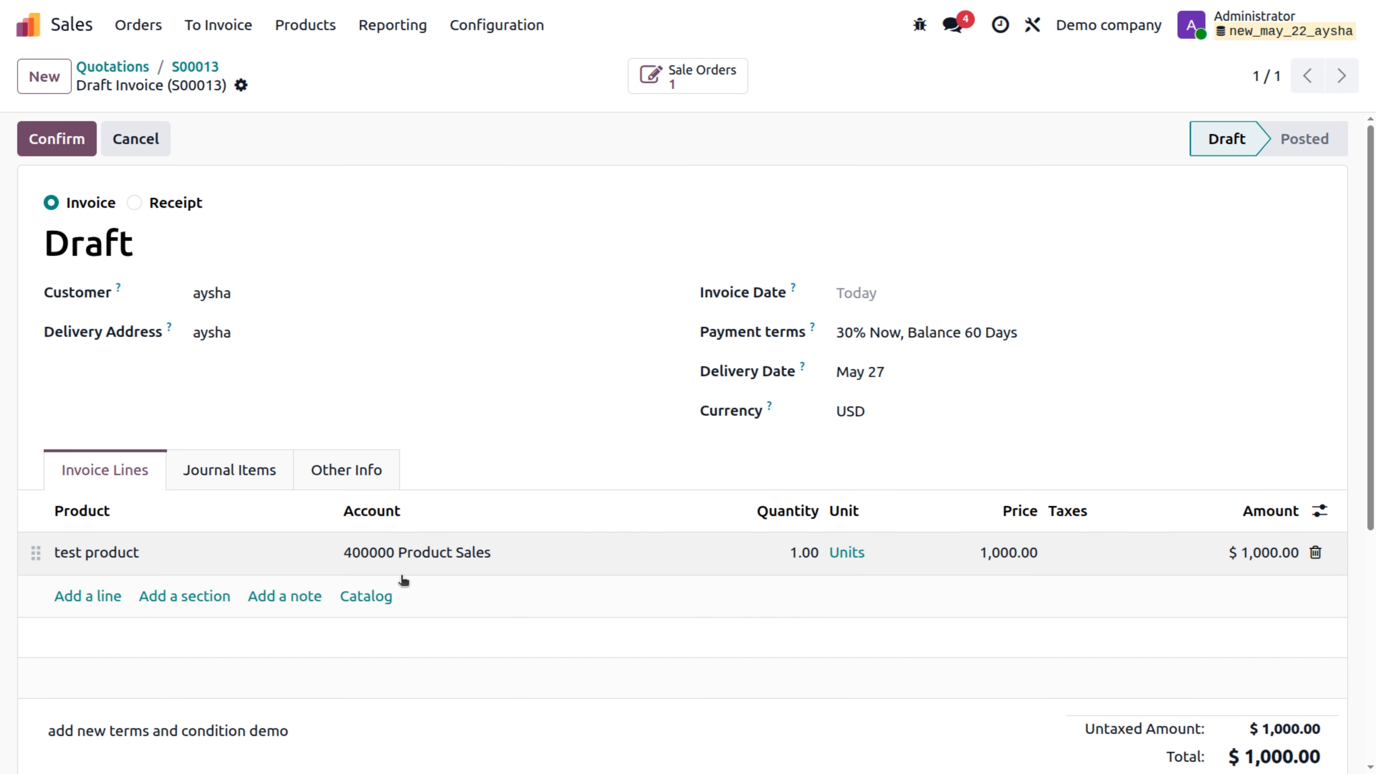
Step: Examine the installment lines among the draft invoice's journal items, then return to the invoice lines
click(278, 482)
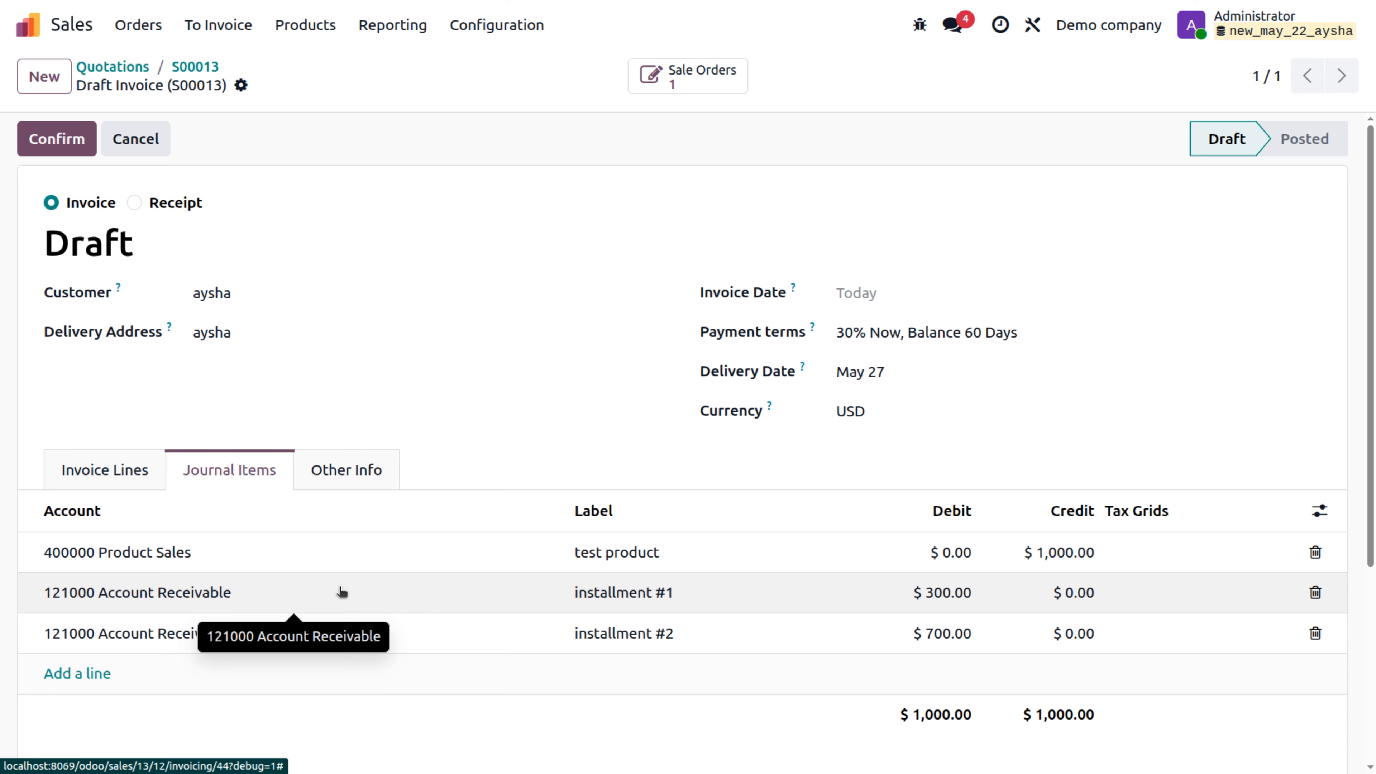
drag(342, 592, 329, 651)
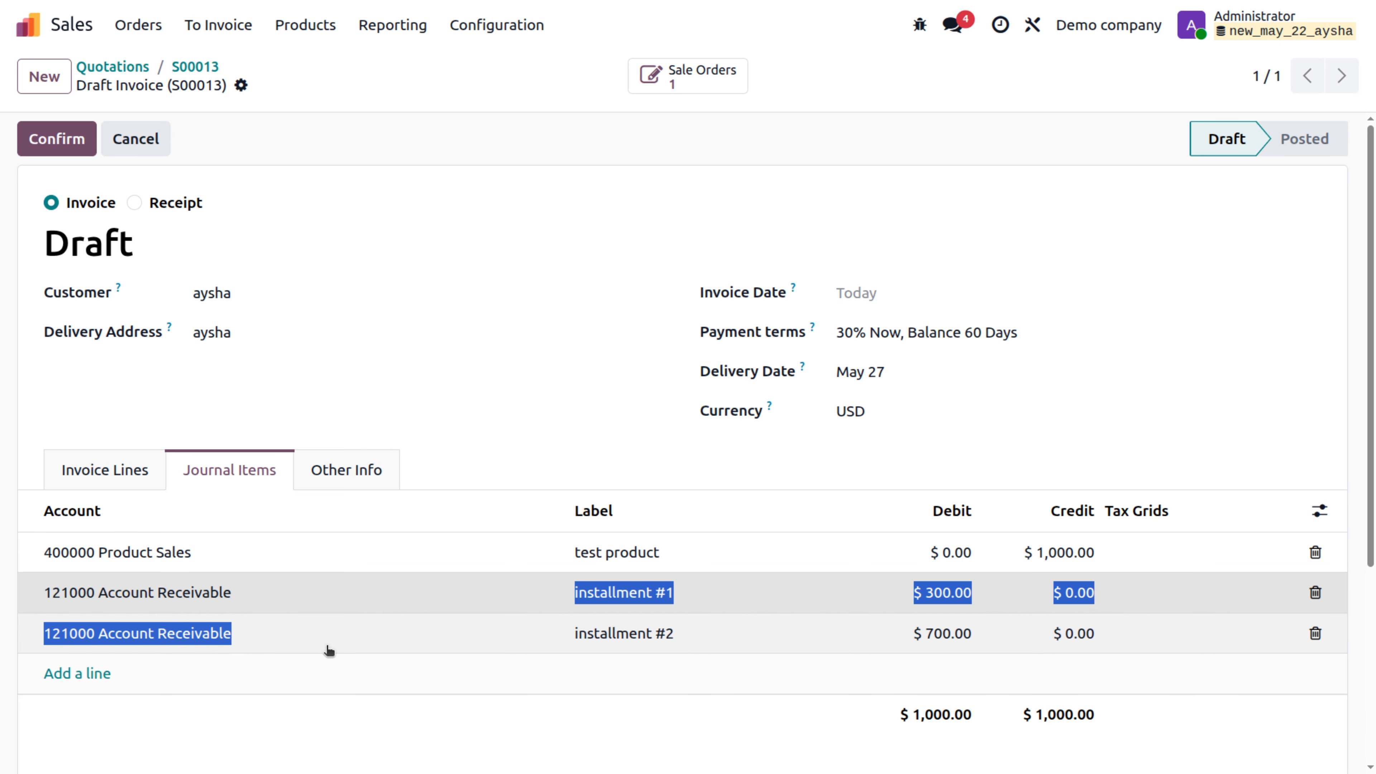
click(329, 651)
click(425, 668)
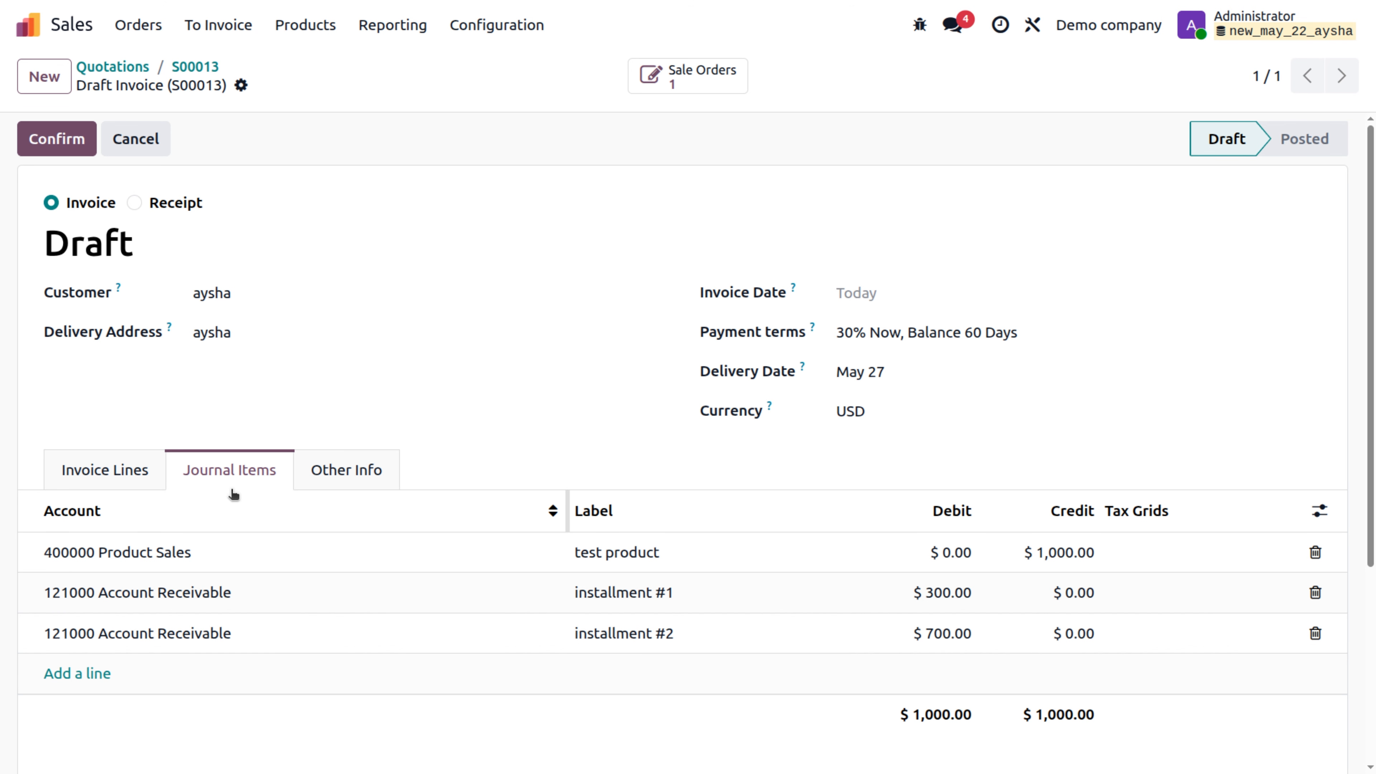
click(157, 471)
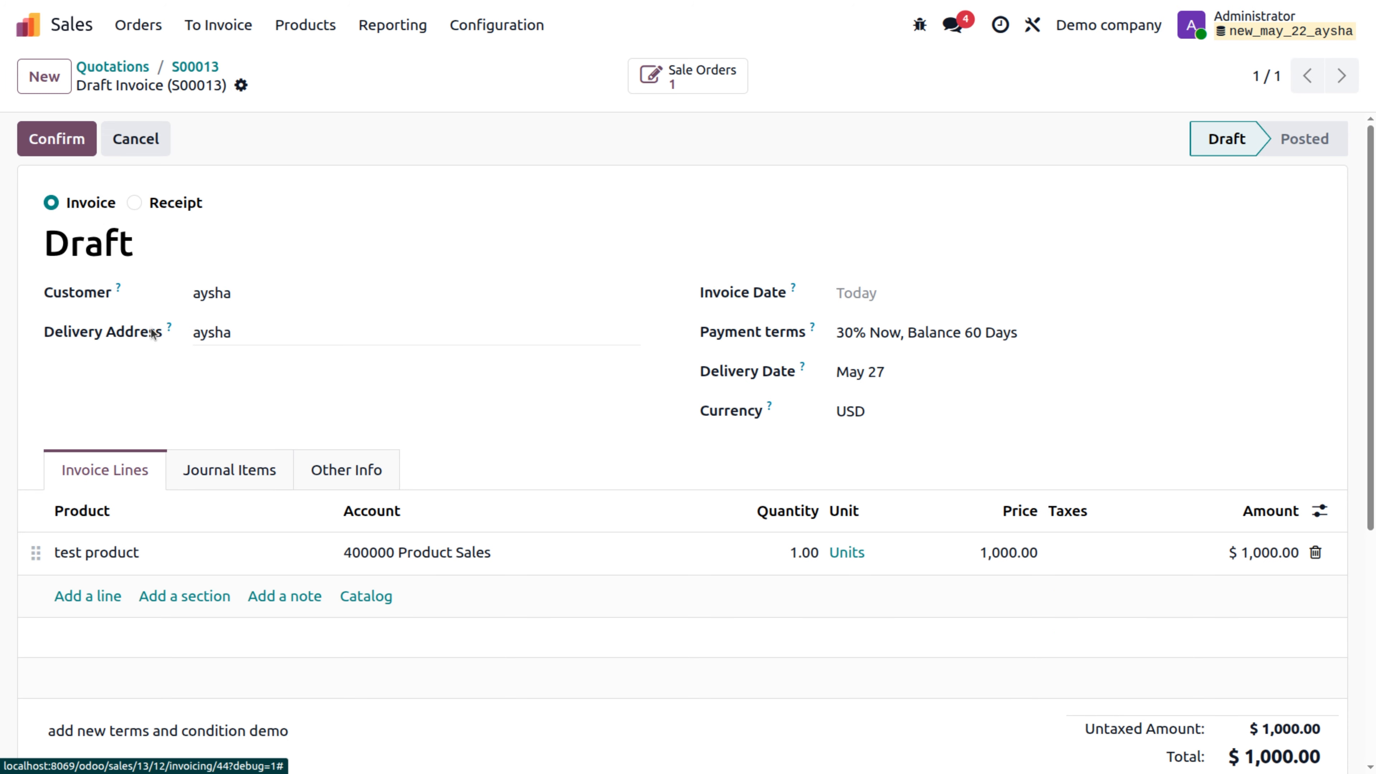
Step: Confirm the invoice and register the first installment of $300.00 as a manual payment through Demo Business Bank
click(69, 144)
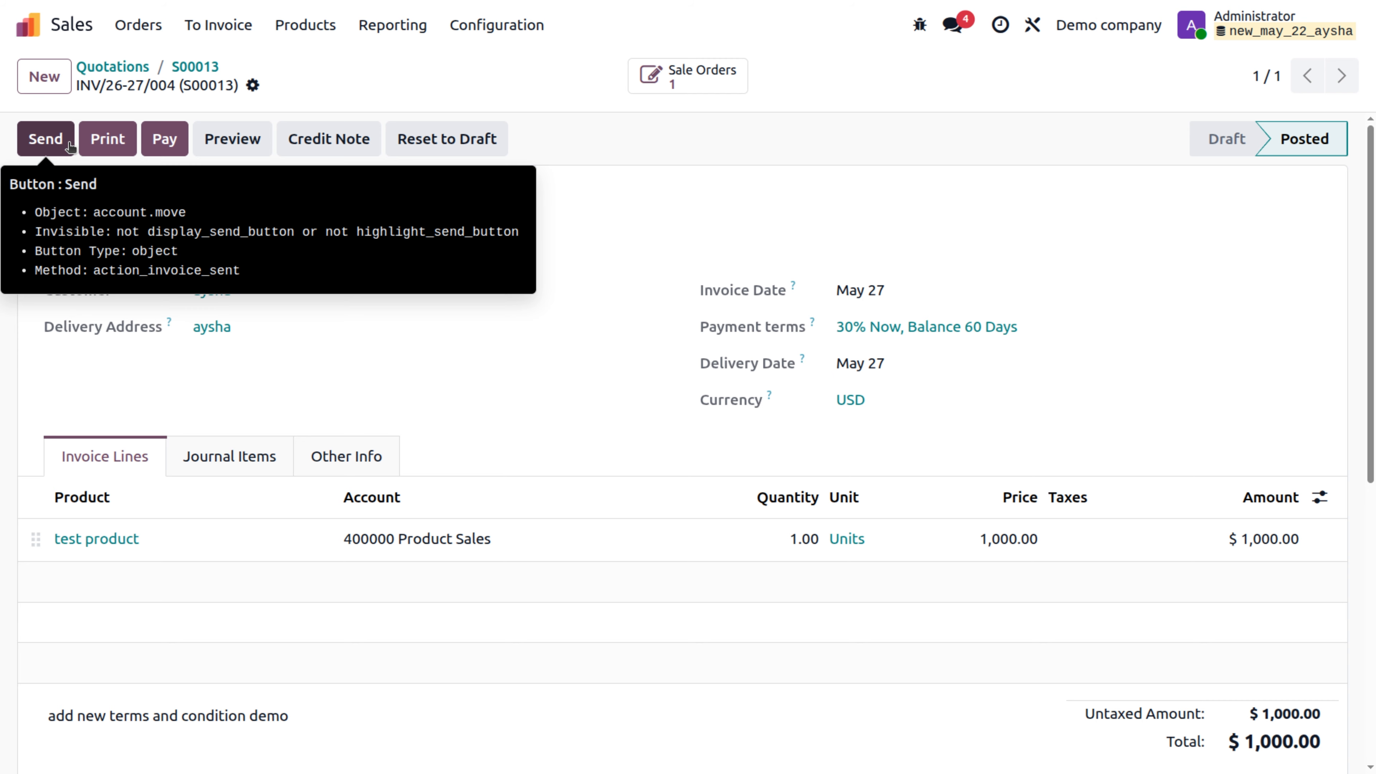
click(153, 143)
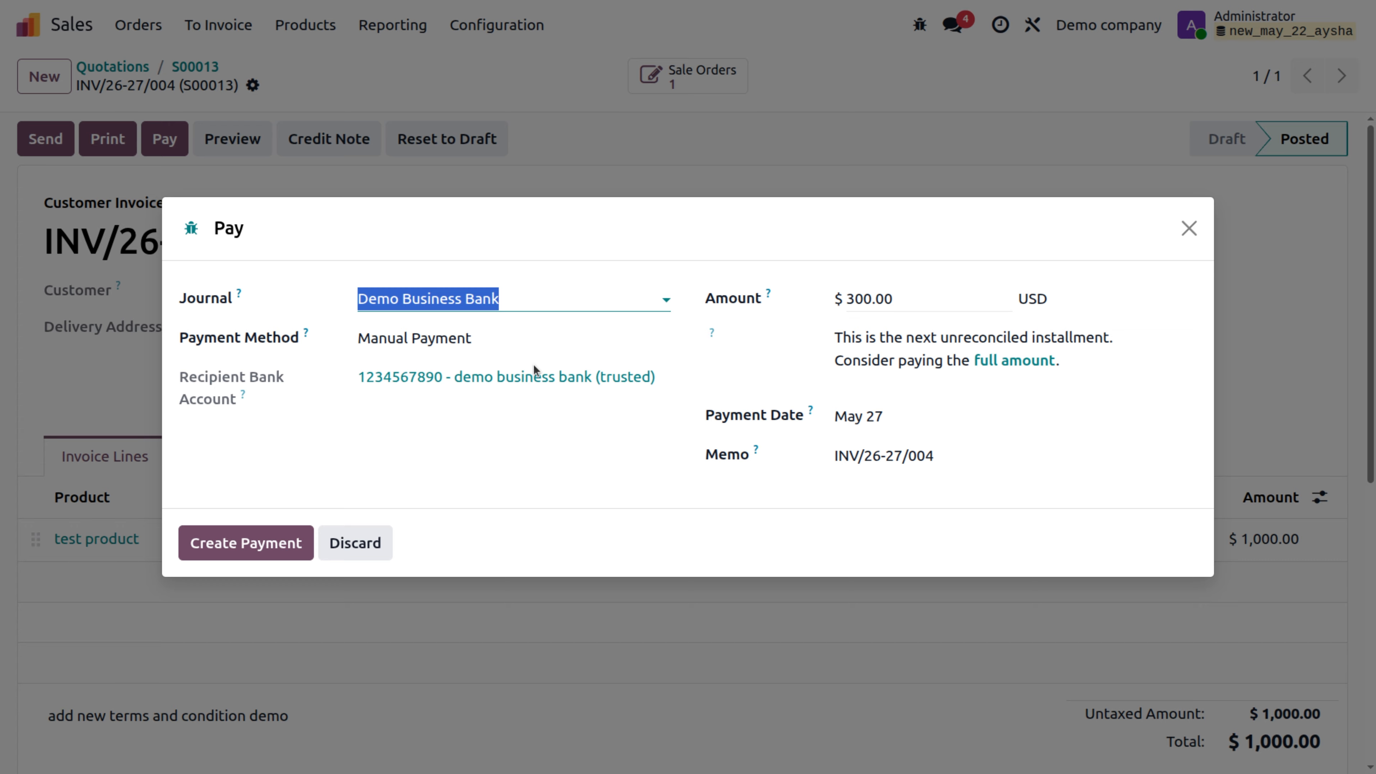
click(577, 412)
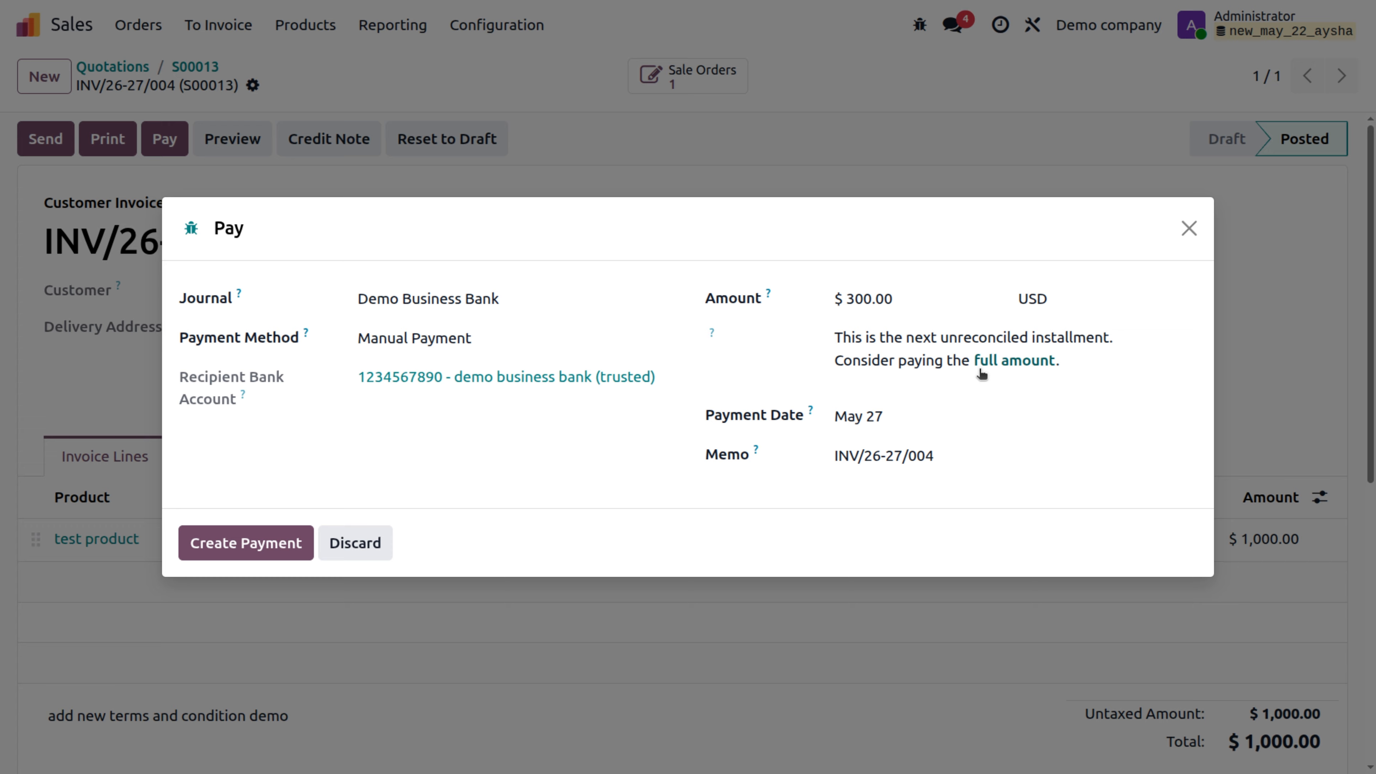
click(247, 551)
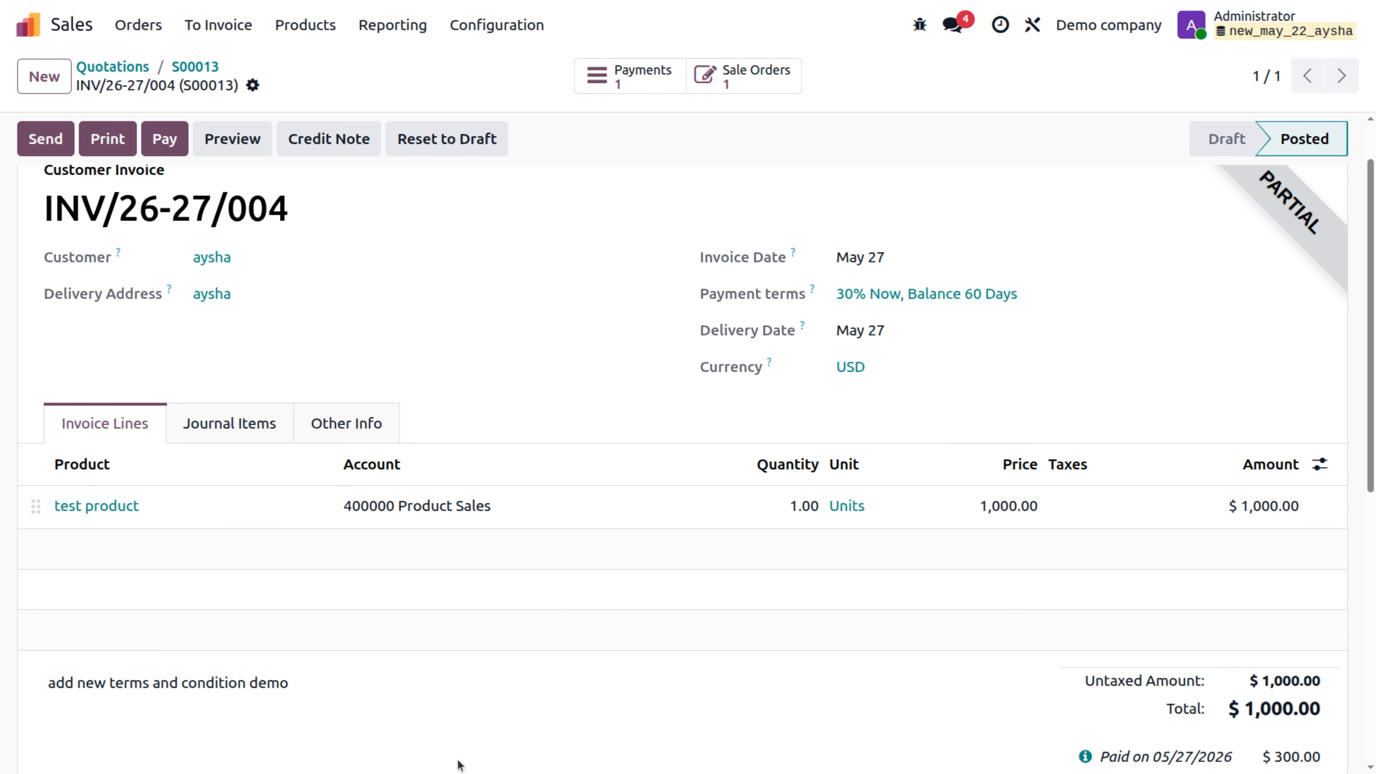
scroll(461, 762, down, 5)
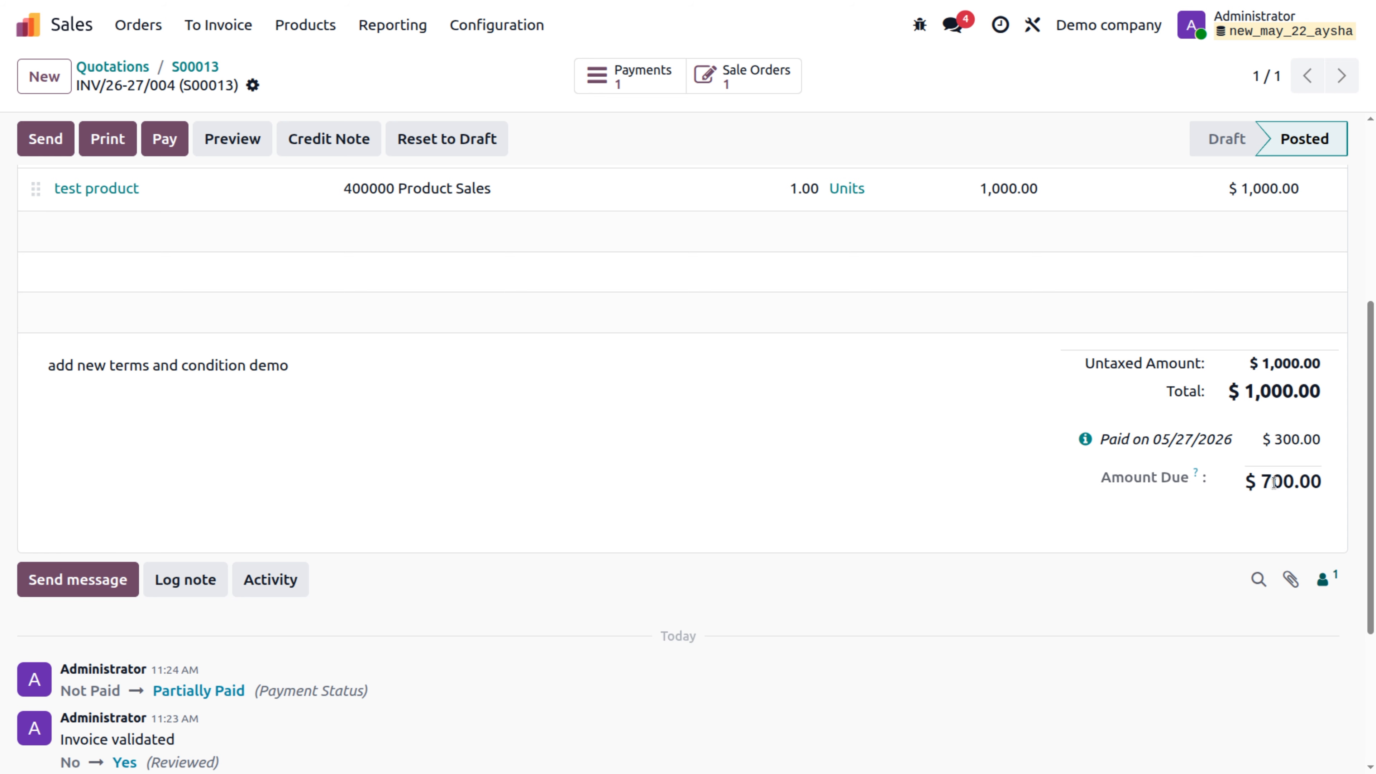
Step: Inspect the invoice's linked payment and that payment's journal entry, then return to the invoice
scroll(1273, 482, up, 5)
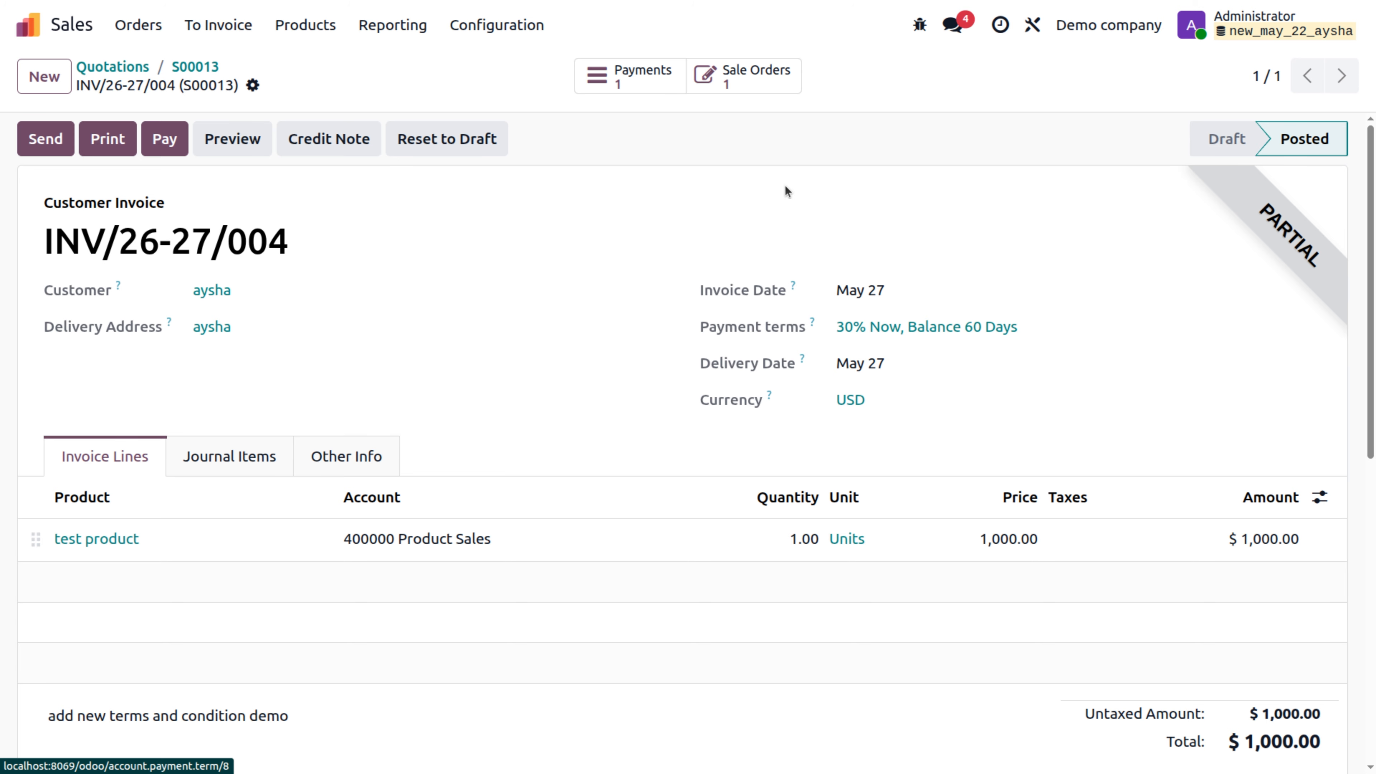
click(666, 77)
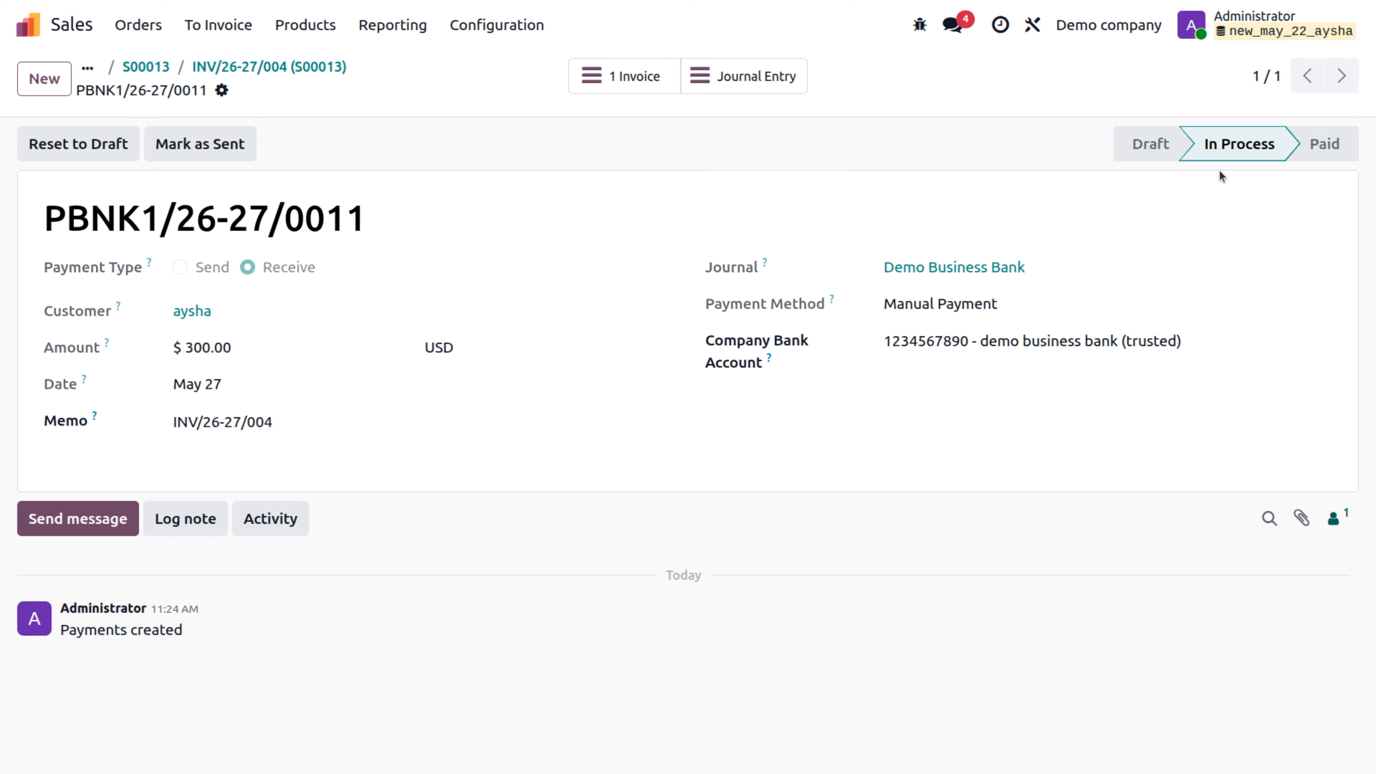
click(755, 74)
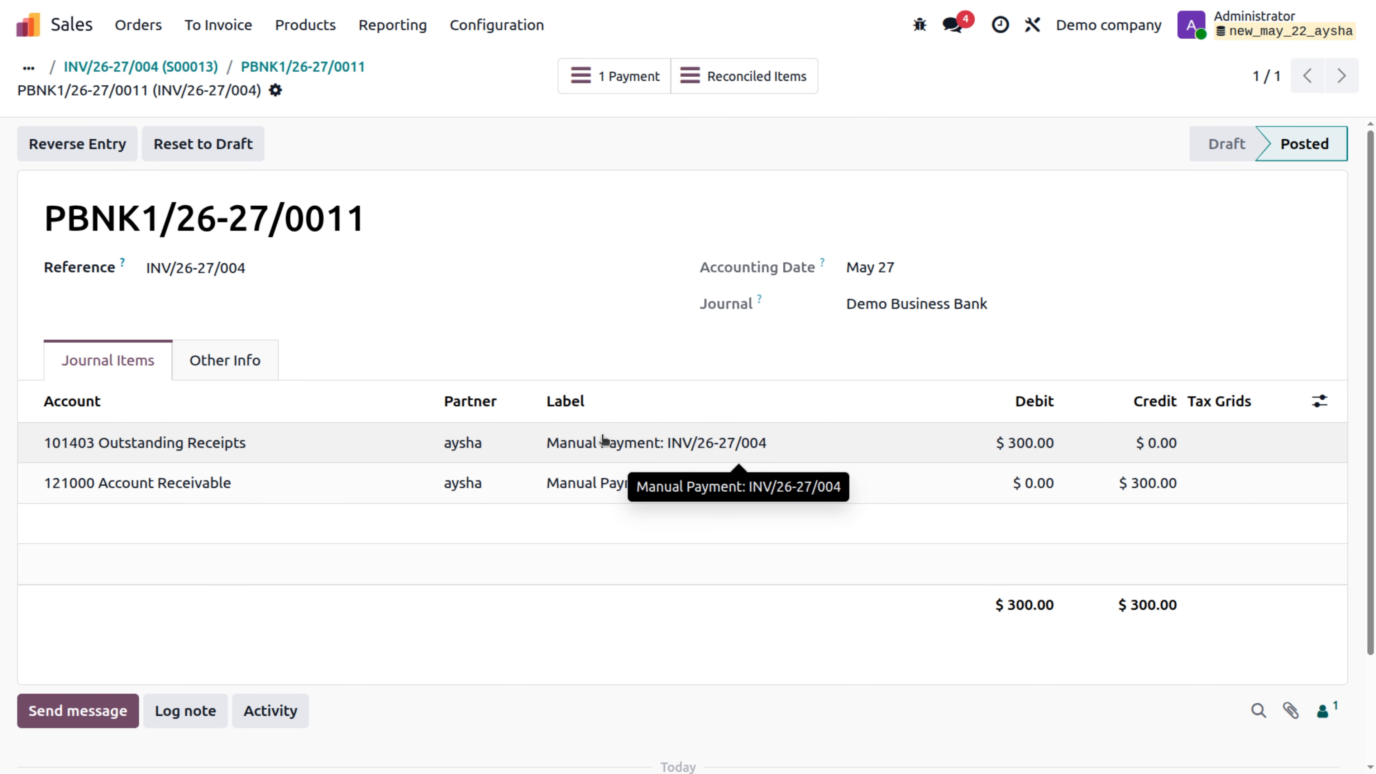
click(636, 62)
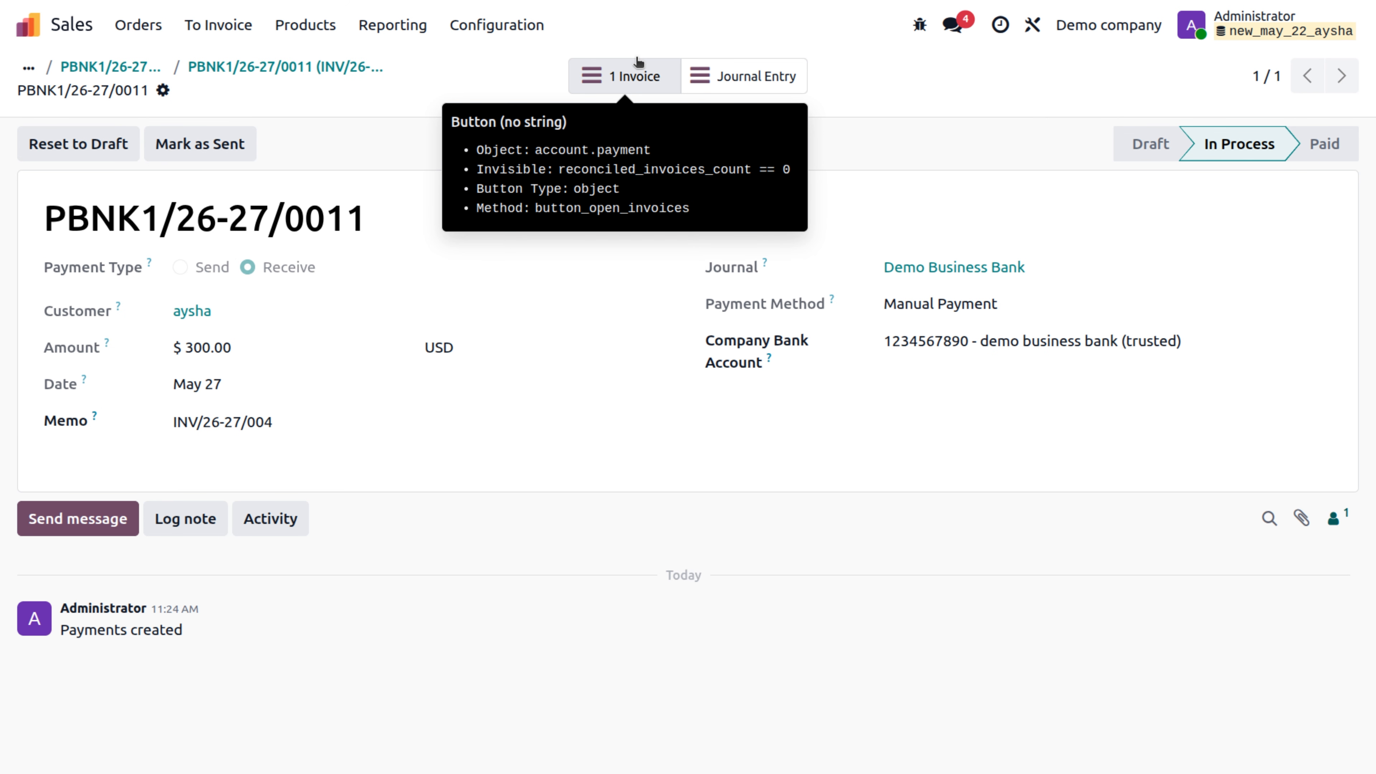
click(640, 72)
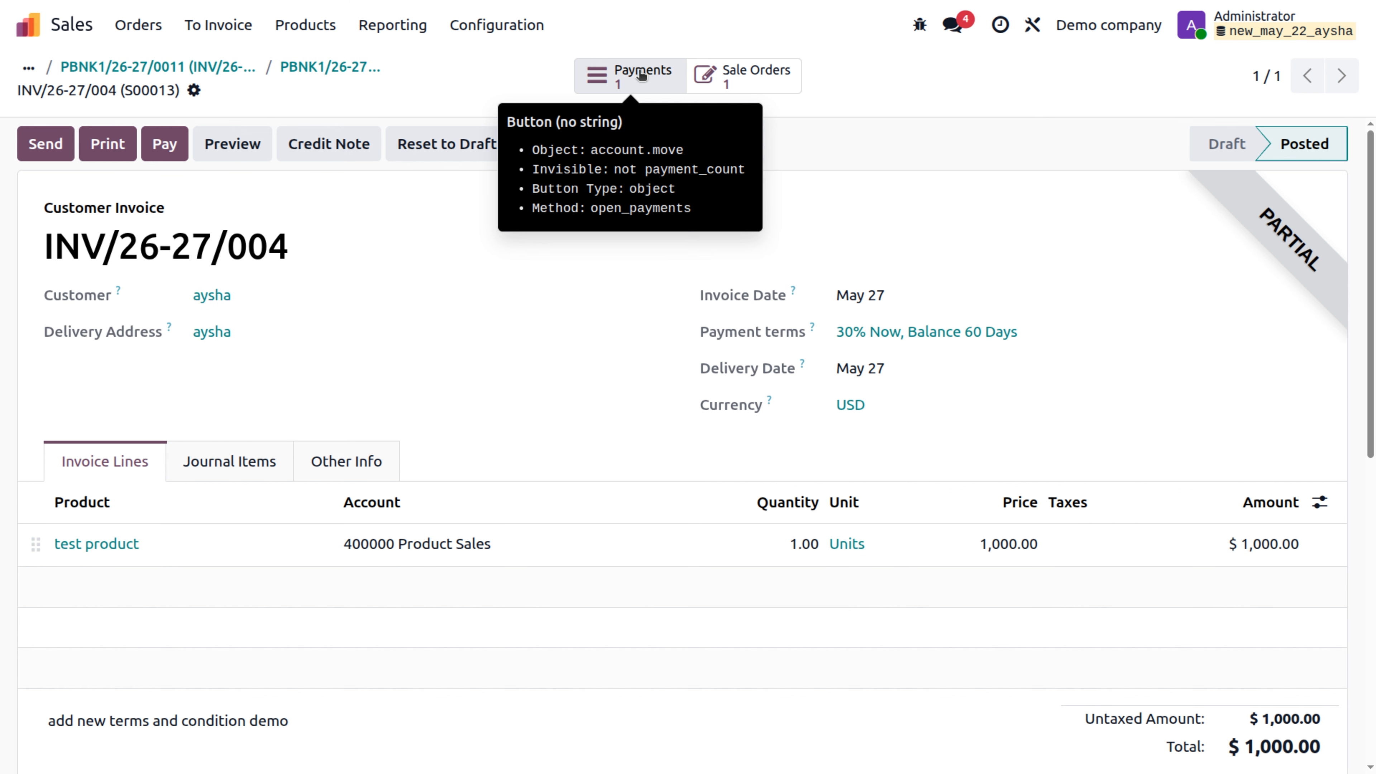
Step: Preview the invoice in the customer portal, examine its paid and remaining amounts, then return to the invoice
click(217, 146)
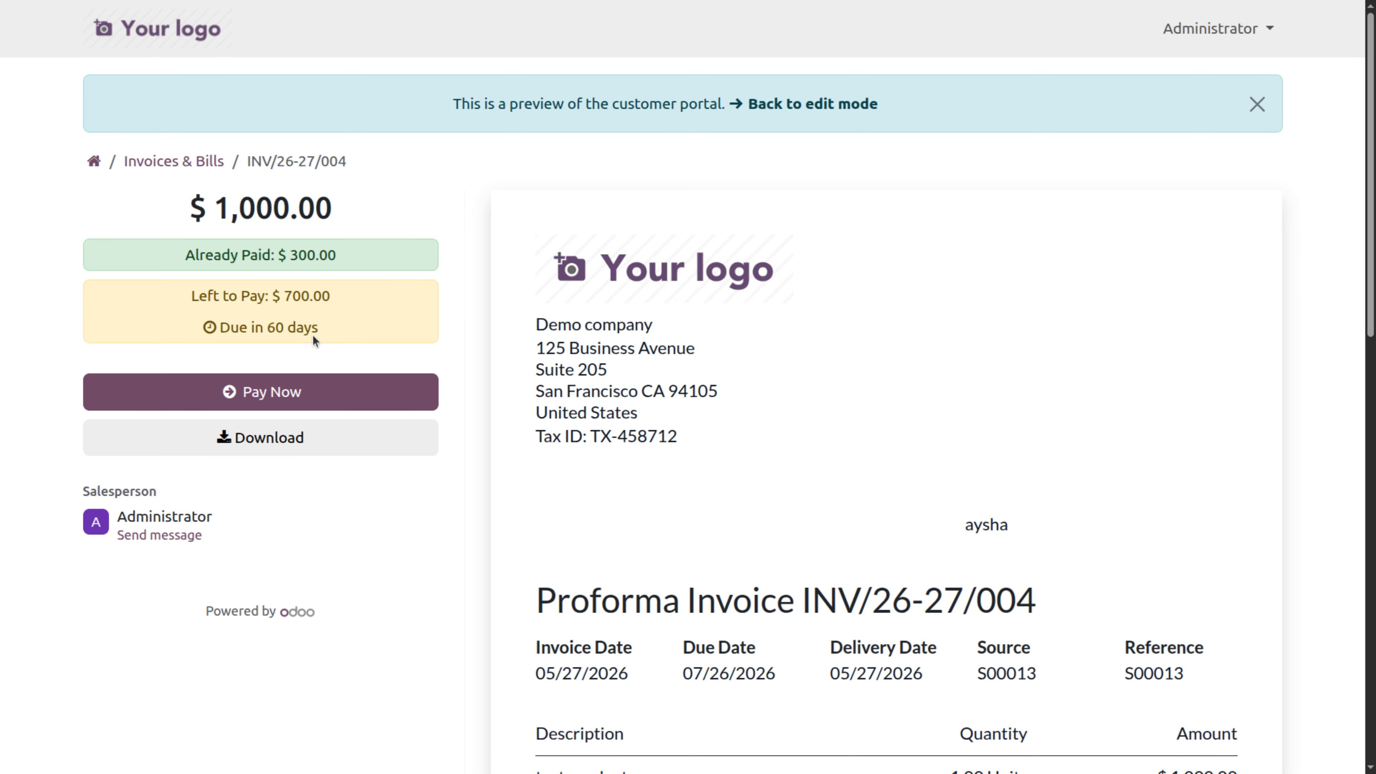
scroll(312, 334, down, 10)
scroll(313, 334, up, 10)
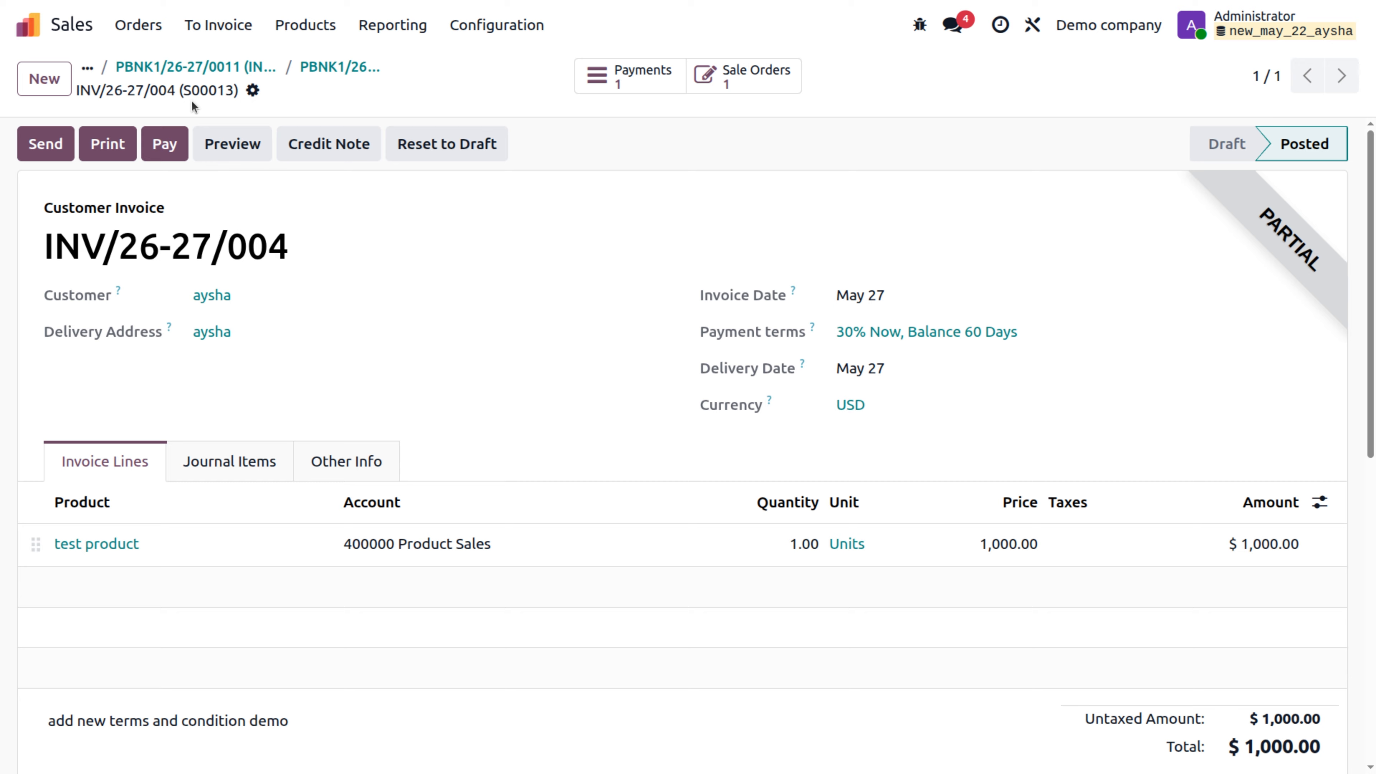
Step: Switch to Accounting and open the list of configured payment terms
click(50, 32)
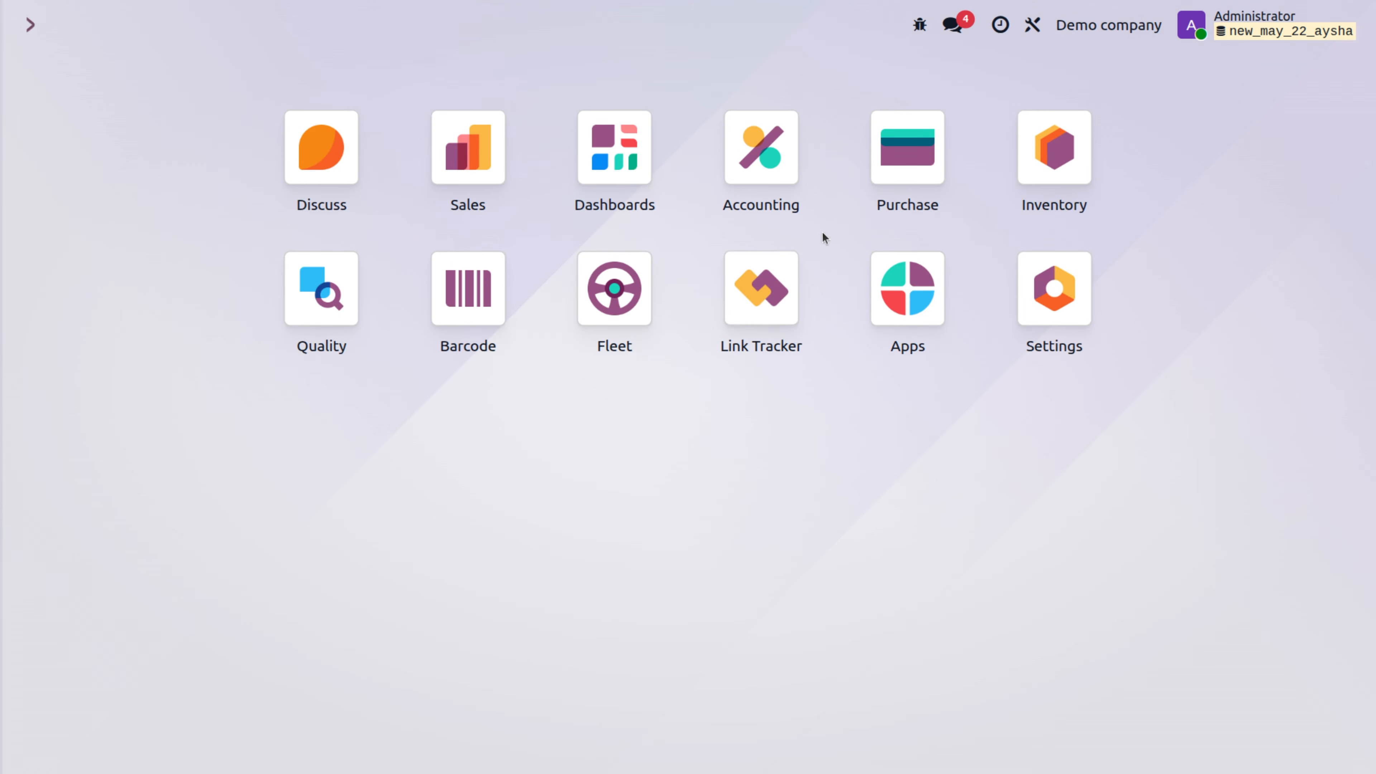
click(756, 156)
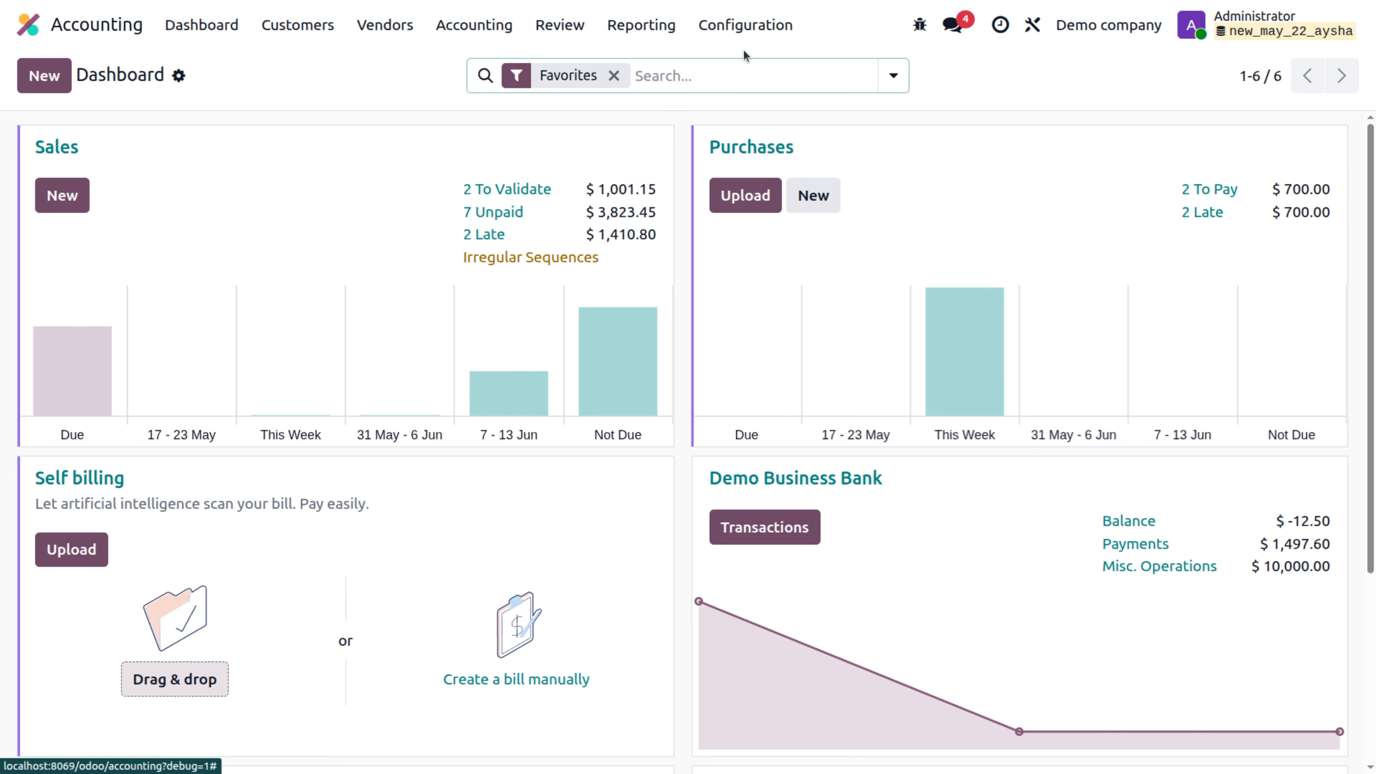
click(748, 32)
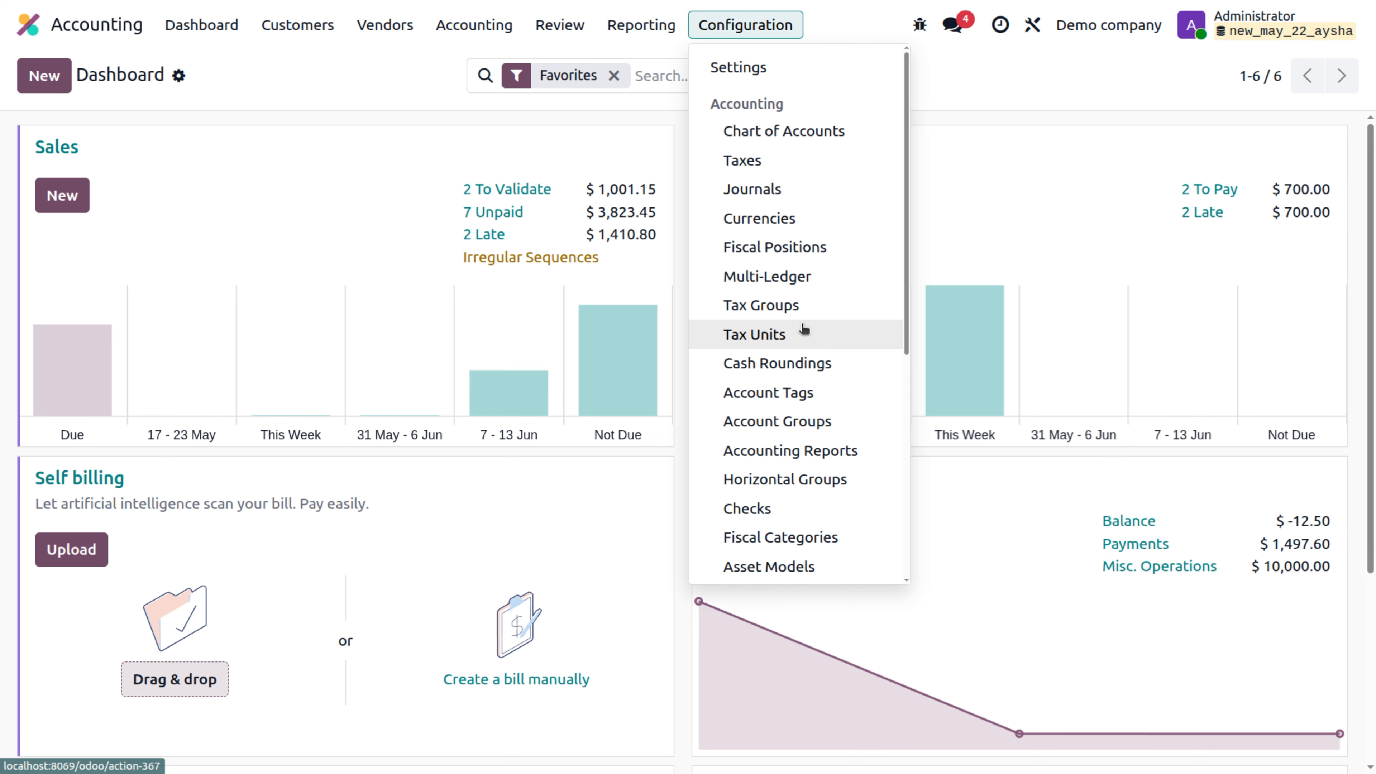
scroll(803, 328, down, 5)
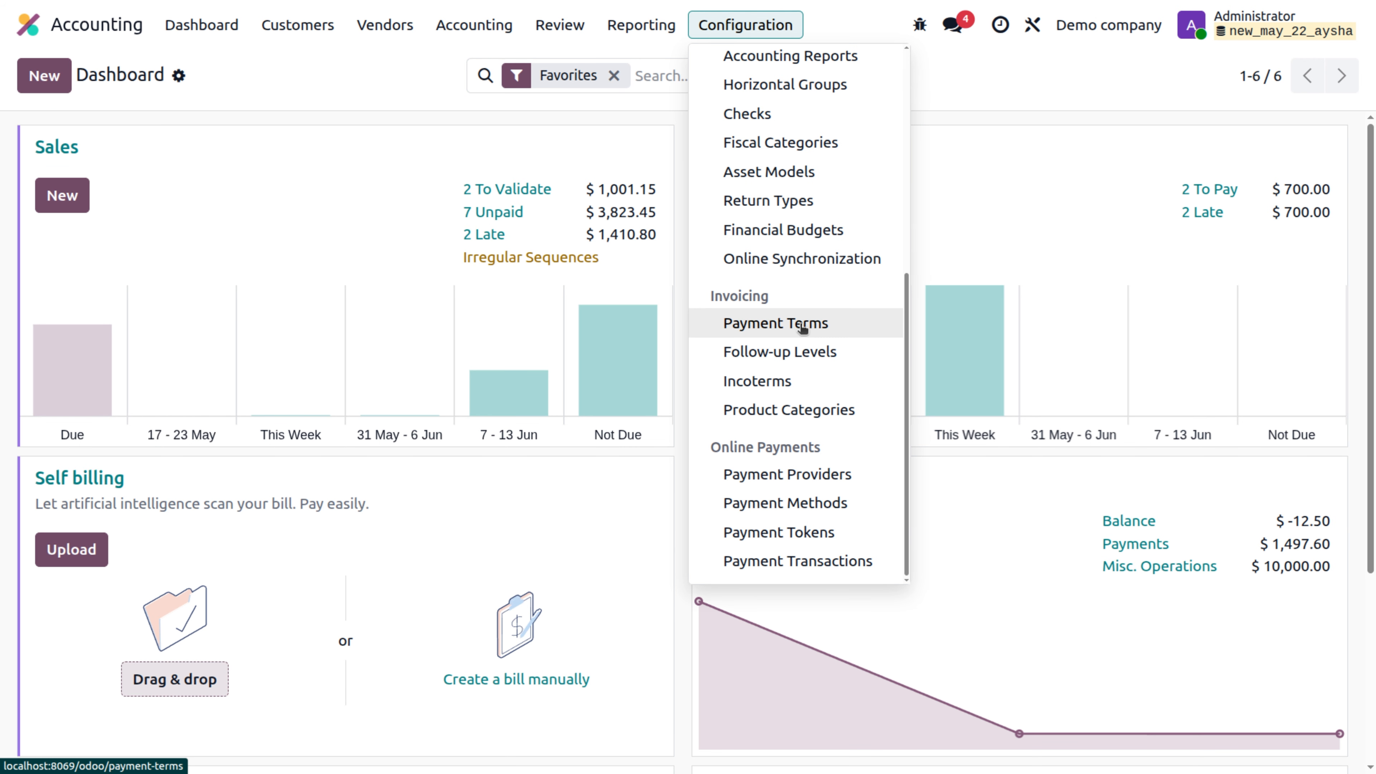
click(802, 328)
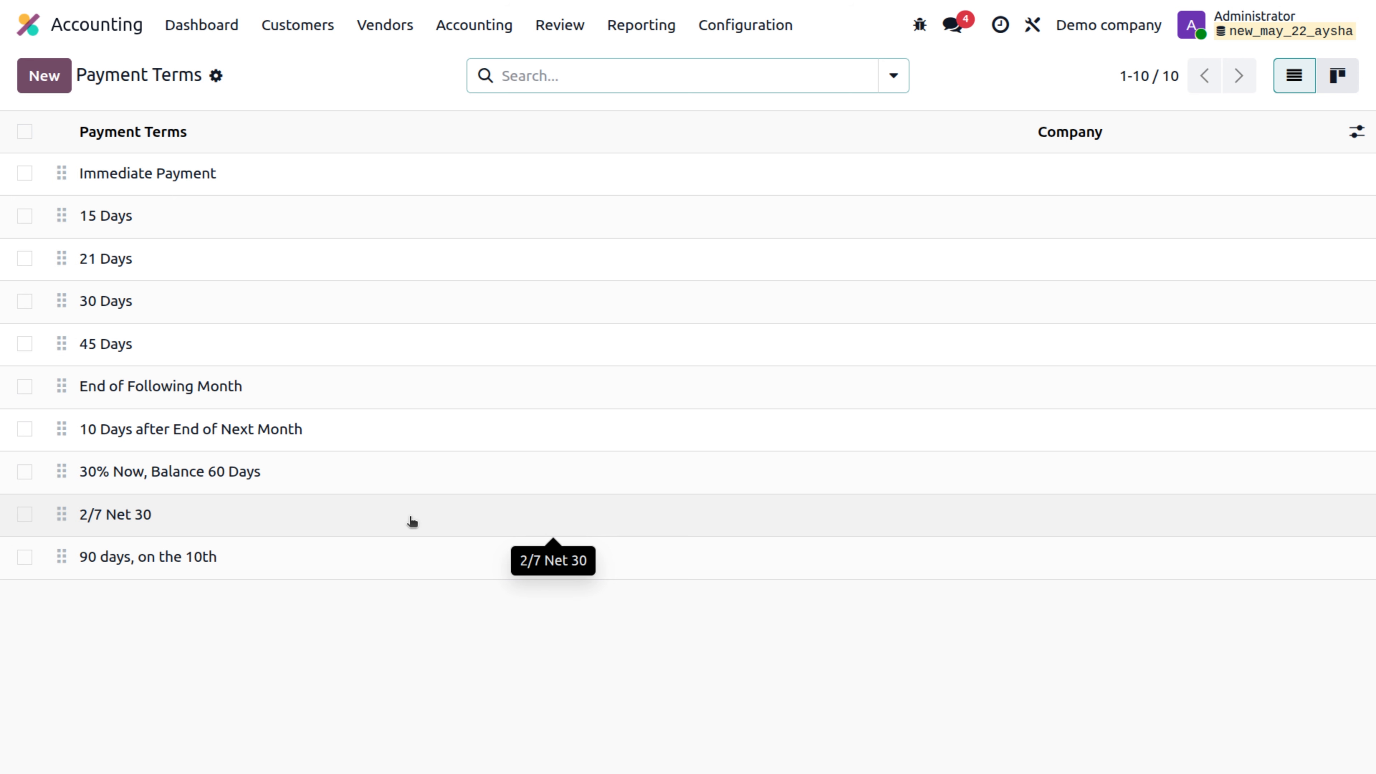
Step: Open the "2/7 Net 30" payment term and examine its early discount setup and reduced tax options
click(412, 519)
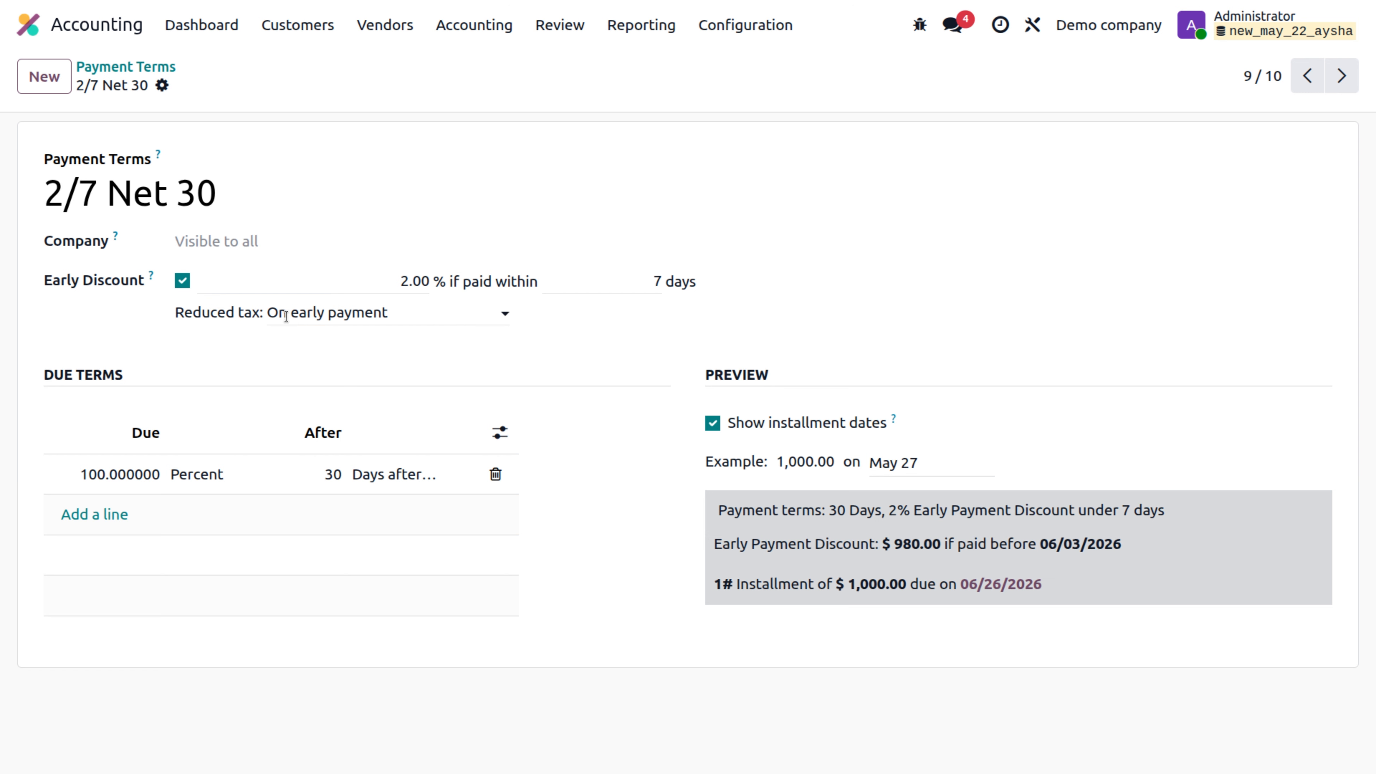
click(428, 323)
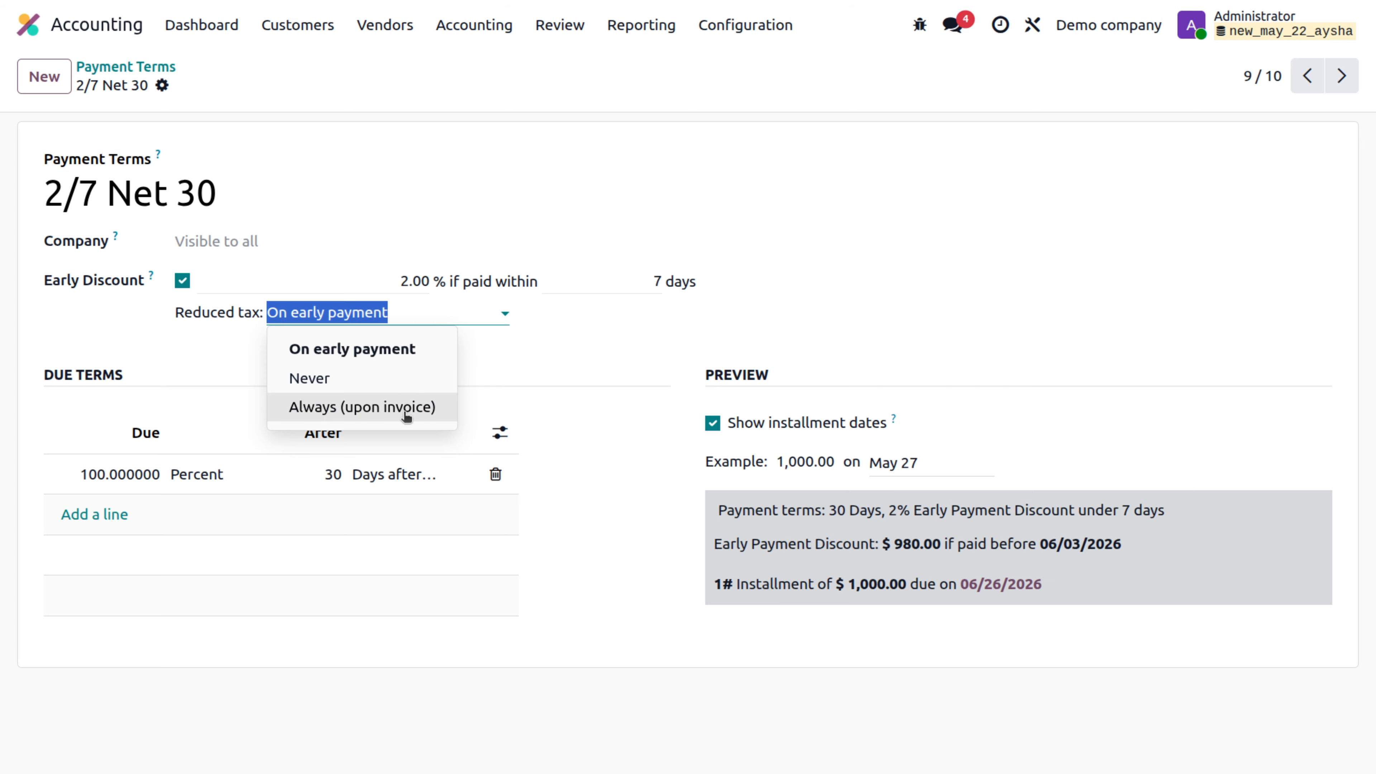
click(453, 315)
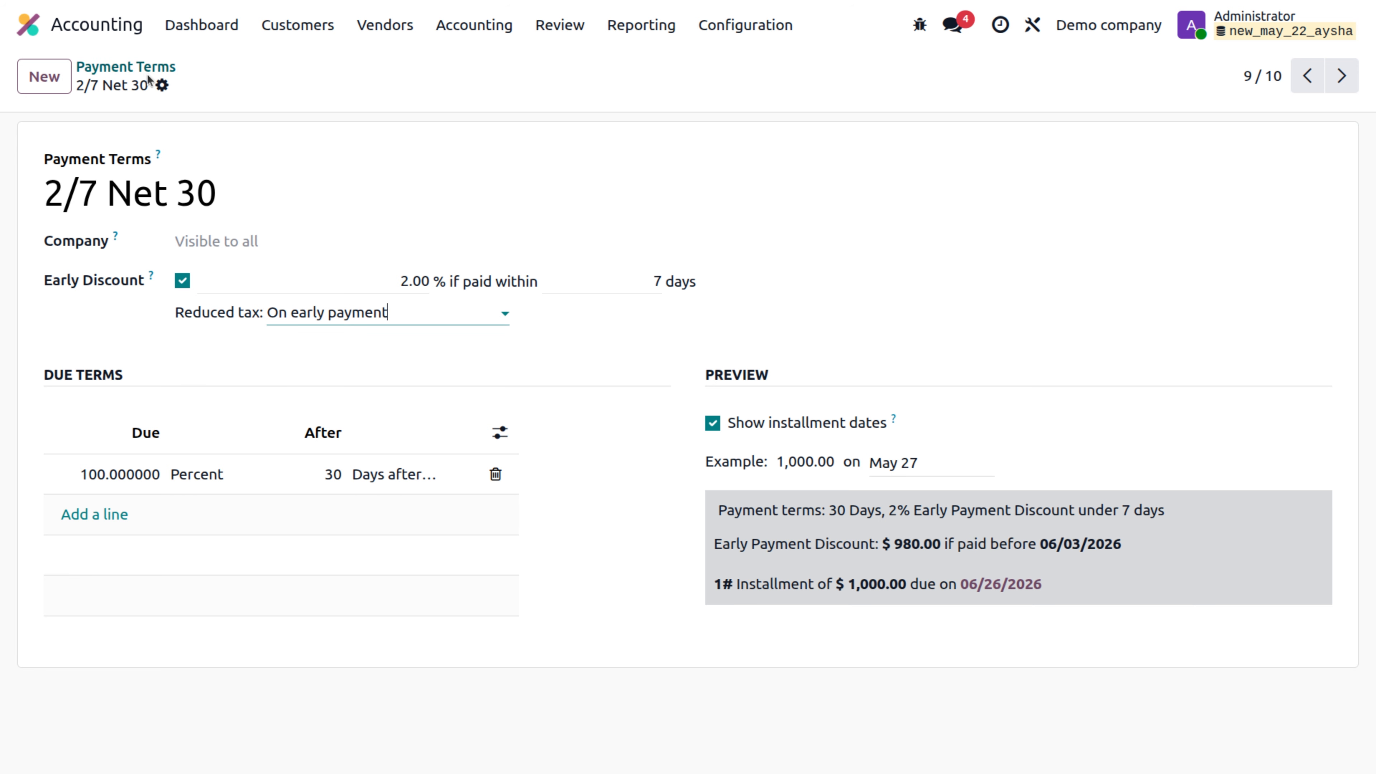
Step: Switch to Sales, start a new quotation and fill in the customer's name
click(107, 34)
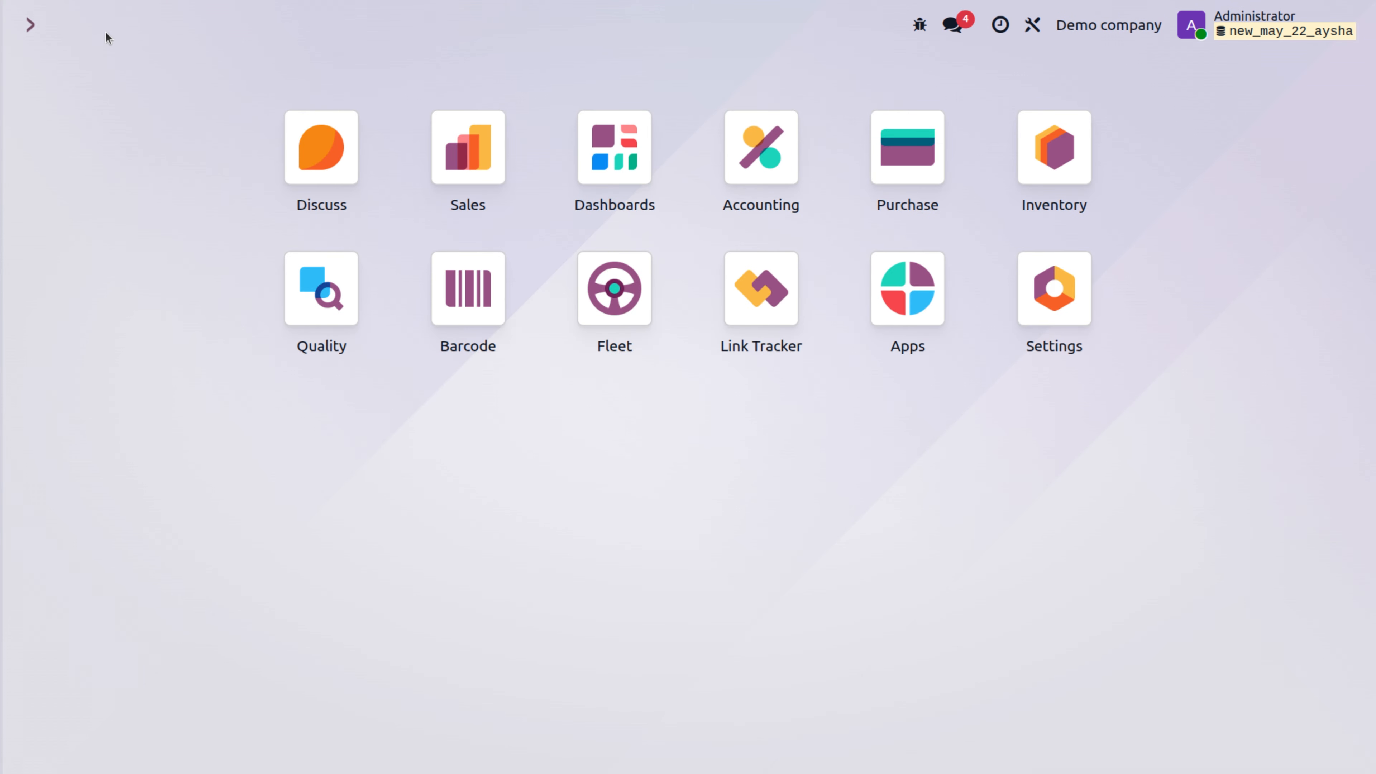
text(sa)
key(Return)
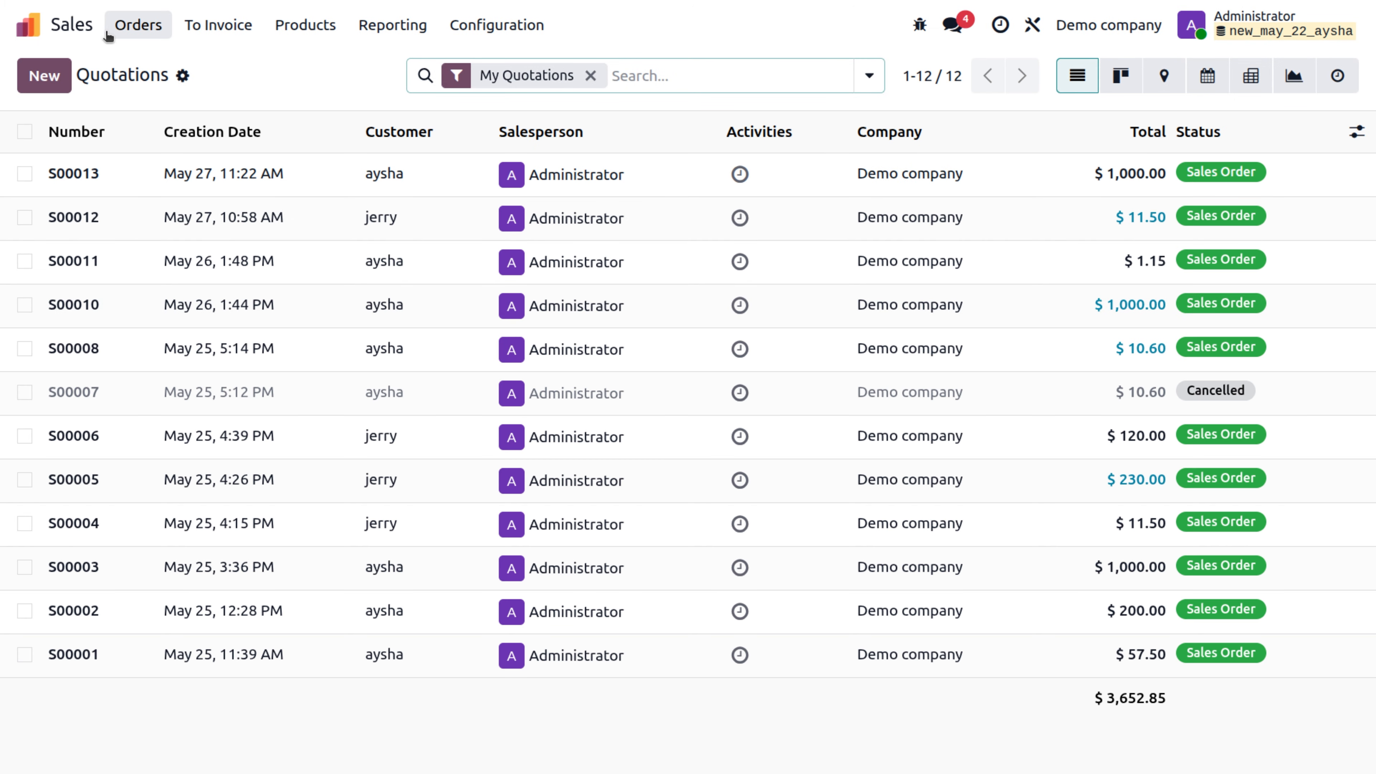
click(59, 79)
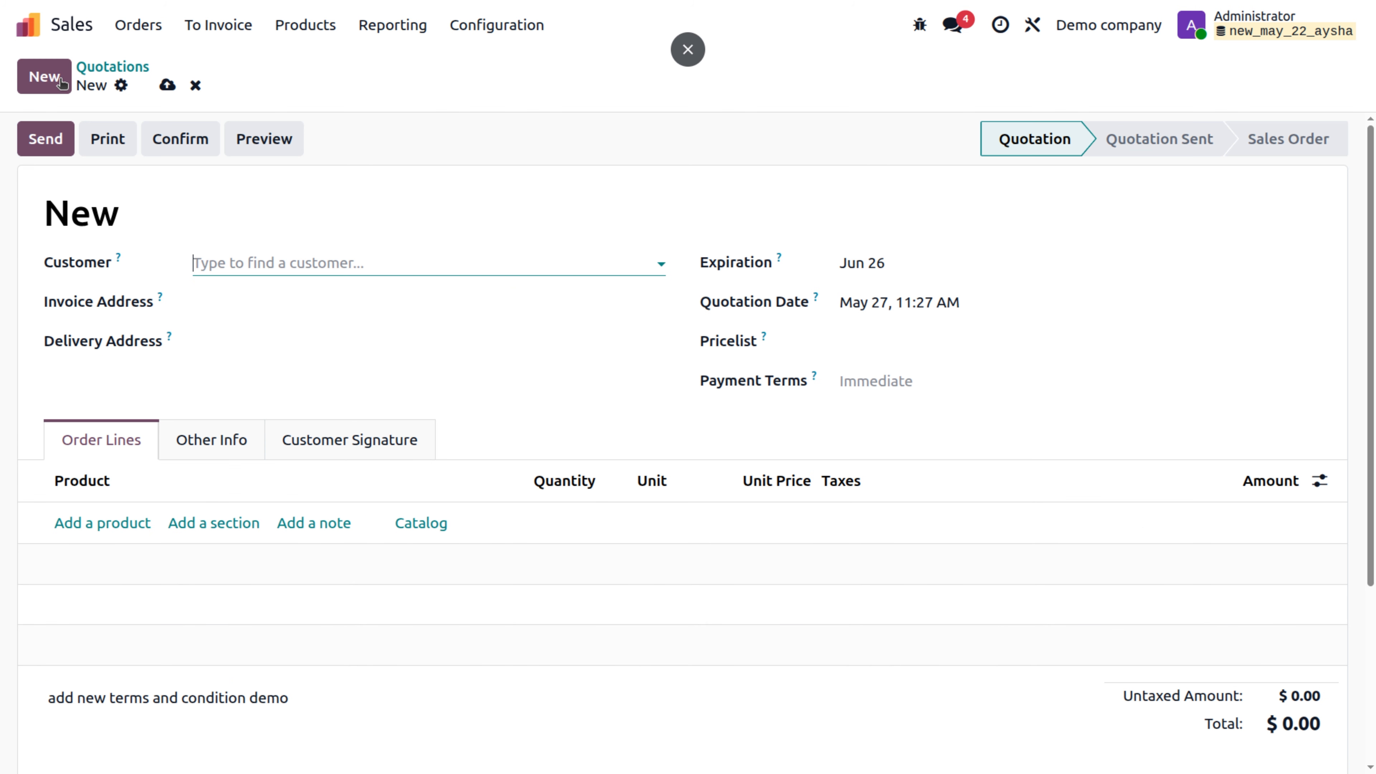
click(243, 268)
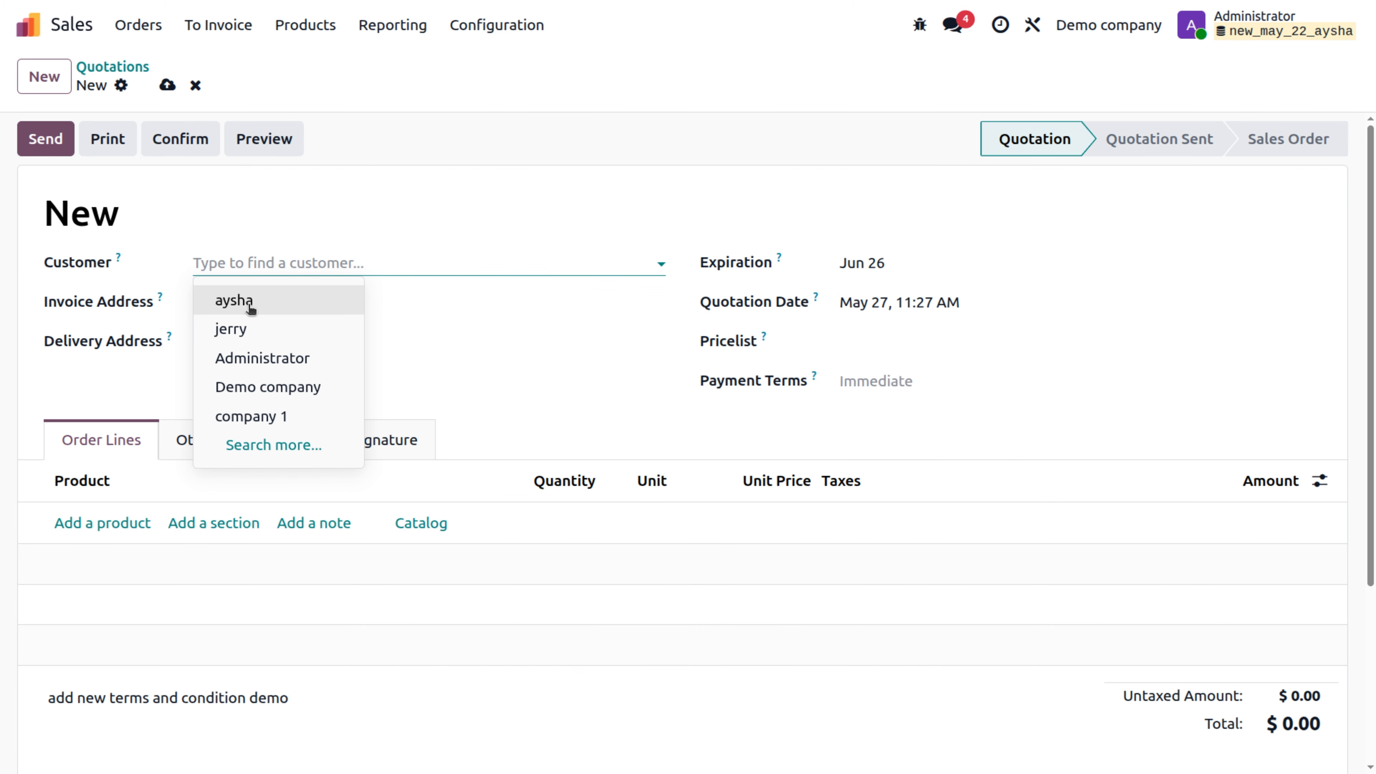
click(255, 330)
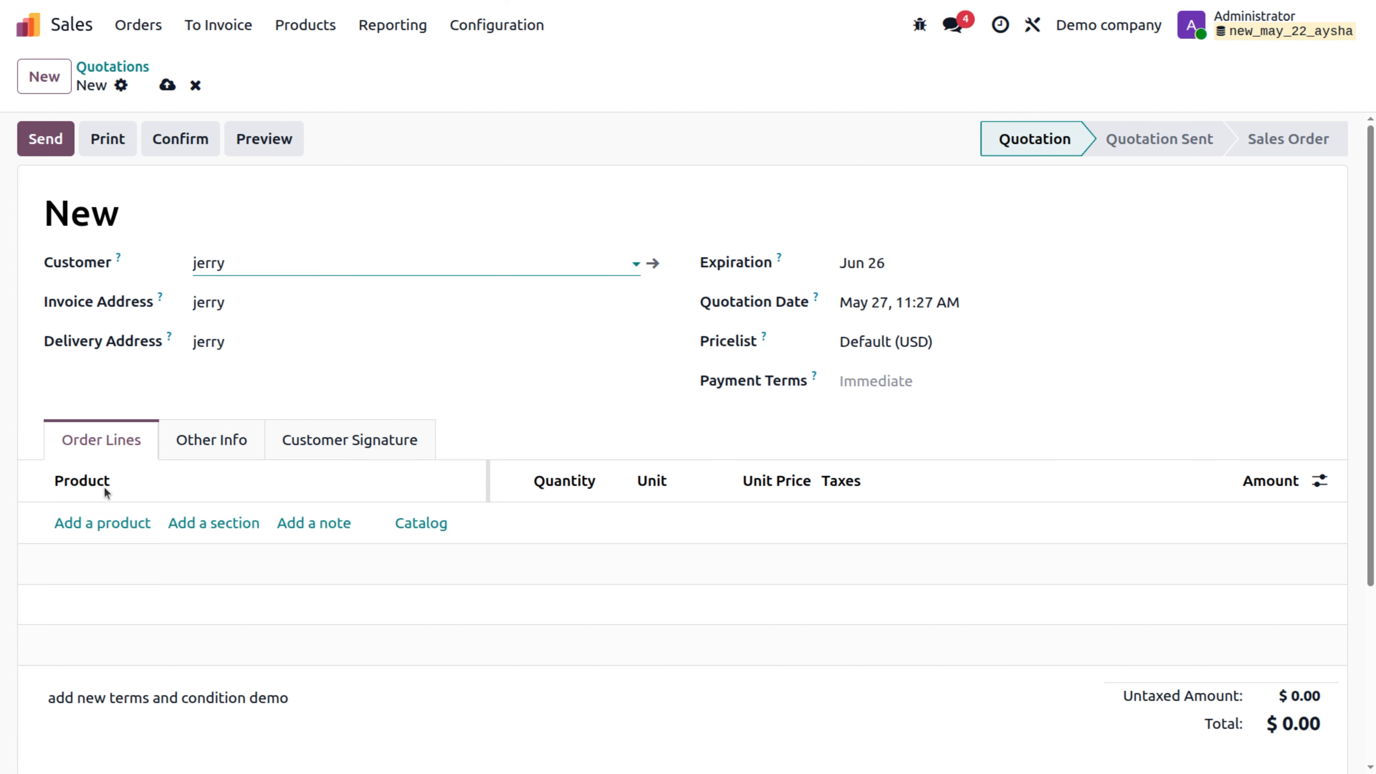
Step: Add "test product" to the quotation with a unit price of 2000 and remove its 15% tax
click(114, 524)
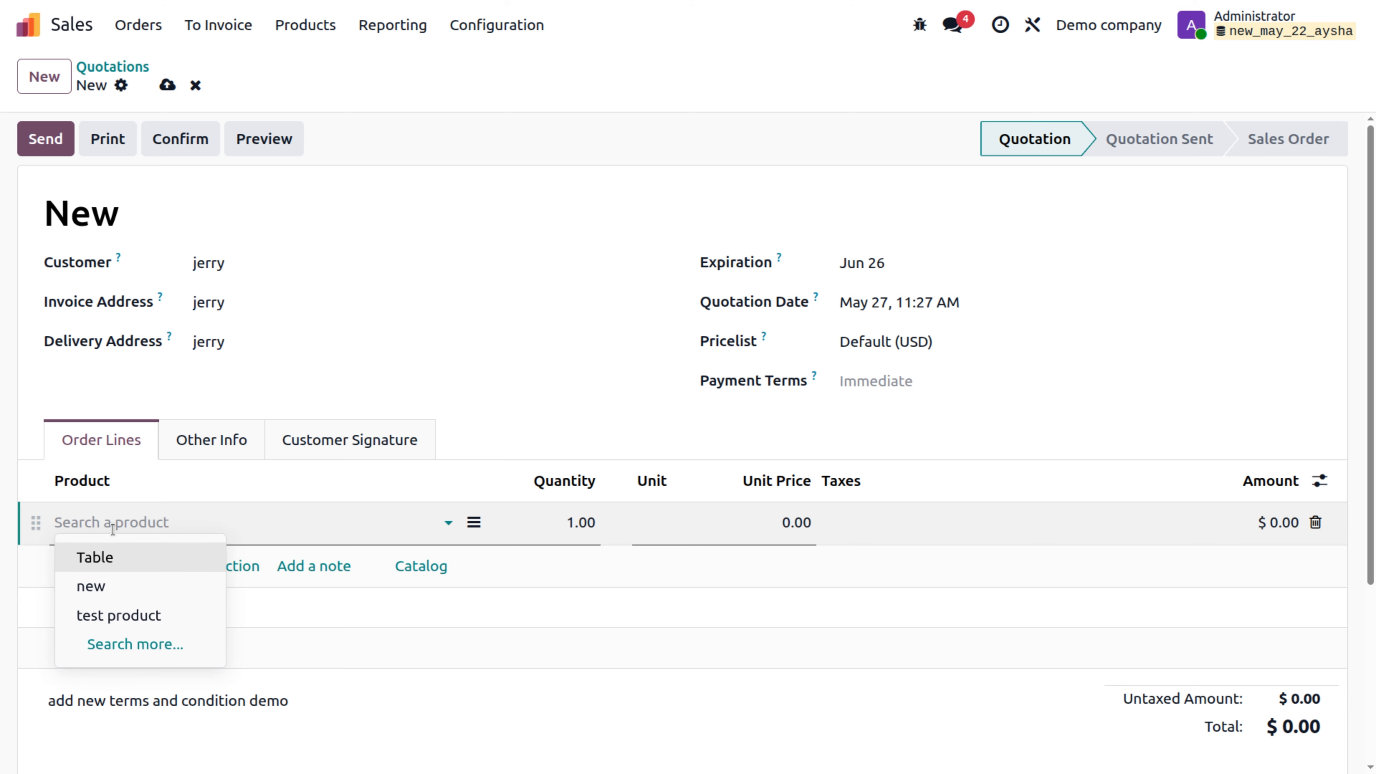
click(137, 617)
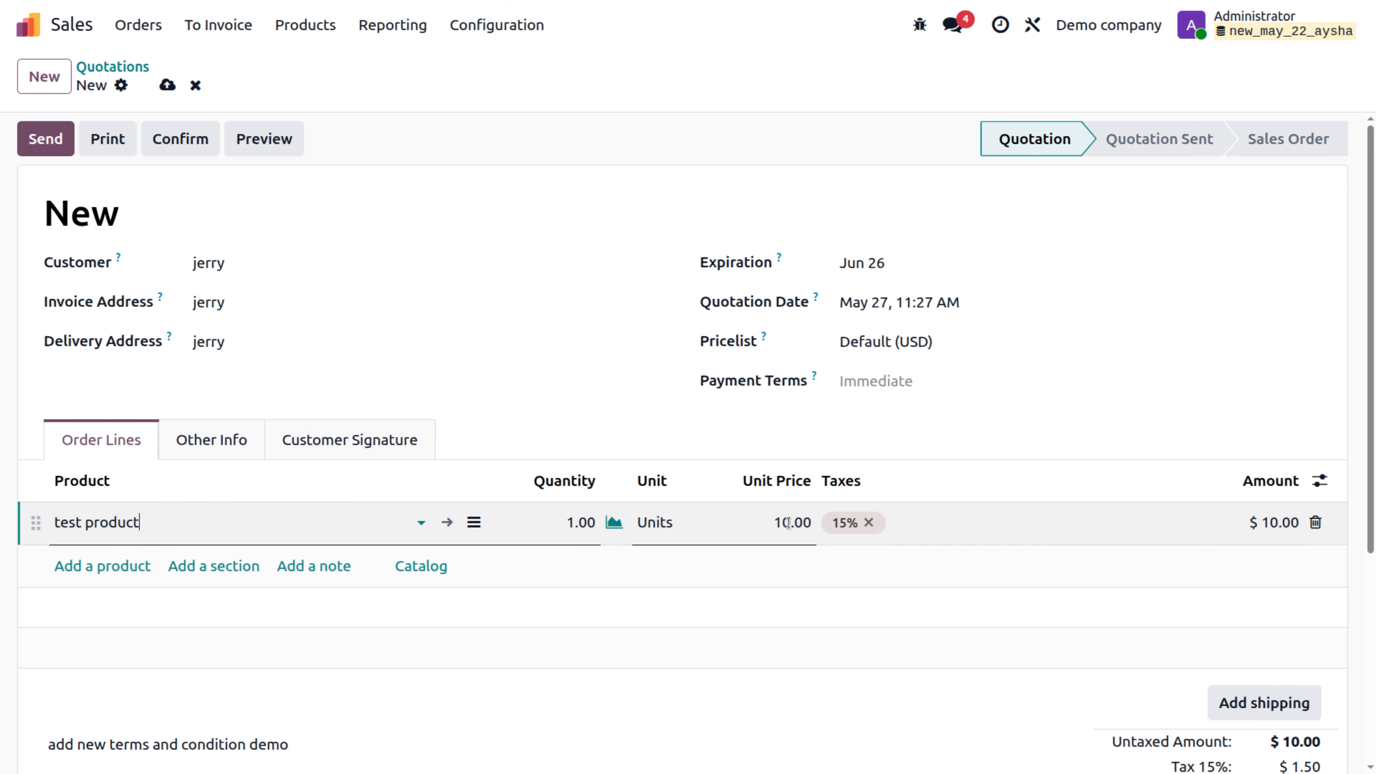
click(789, 523)
key(BackSpace)
text(2000)
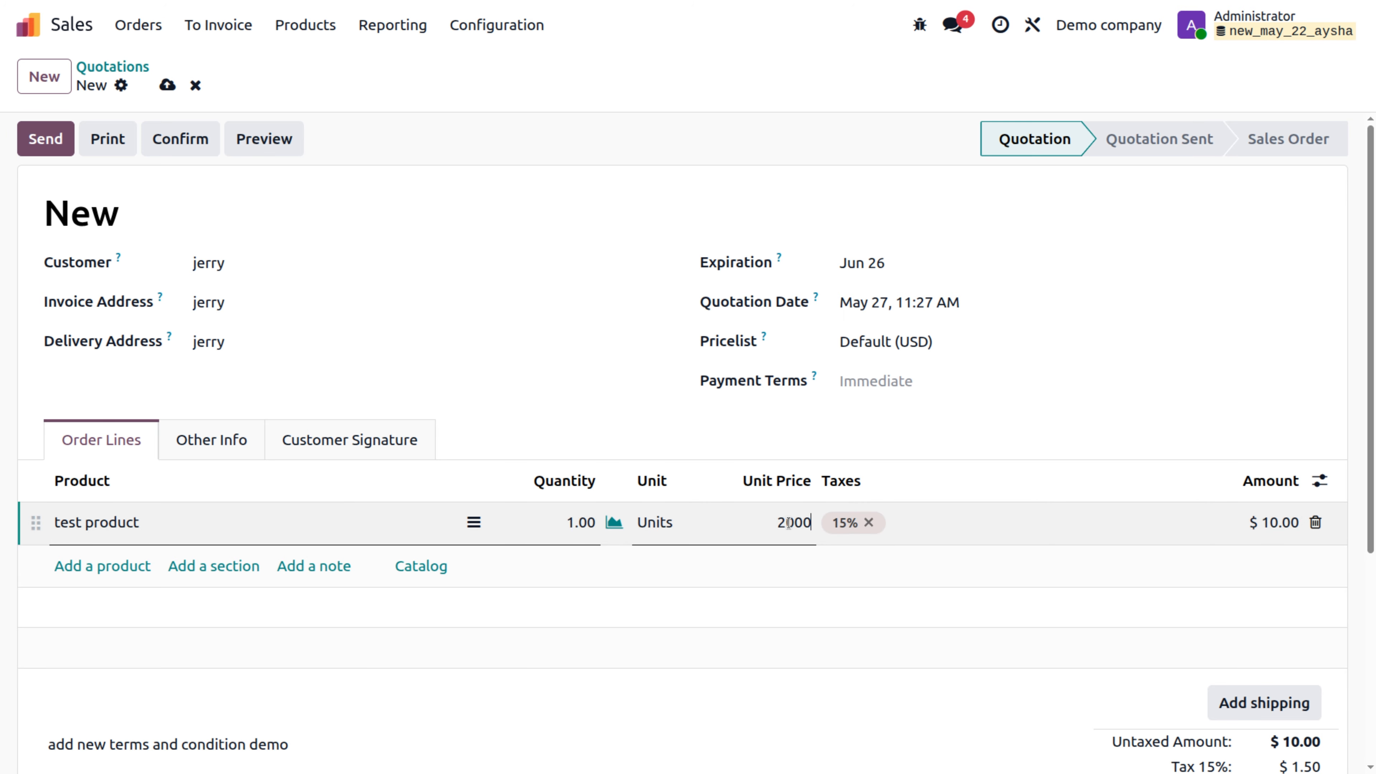
click(869, 524)
scroll(867, 523, down, 5)
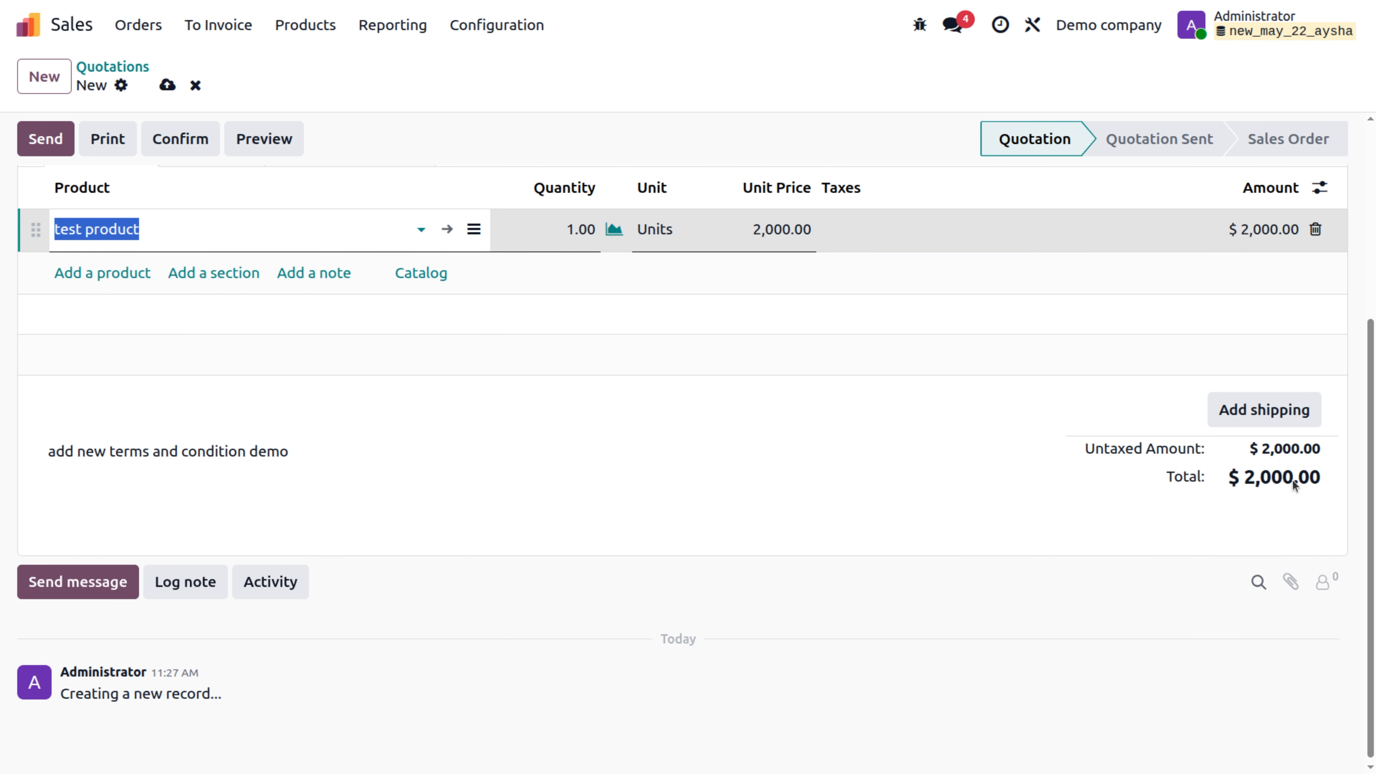
scroll(839, 542, up, 5)
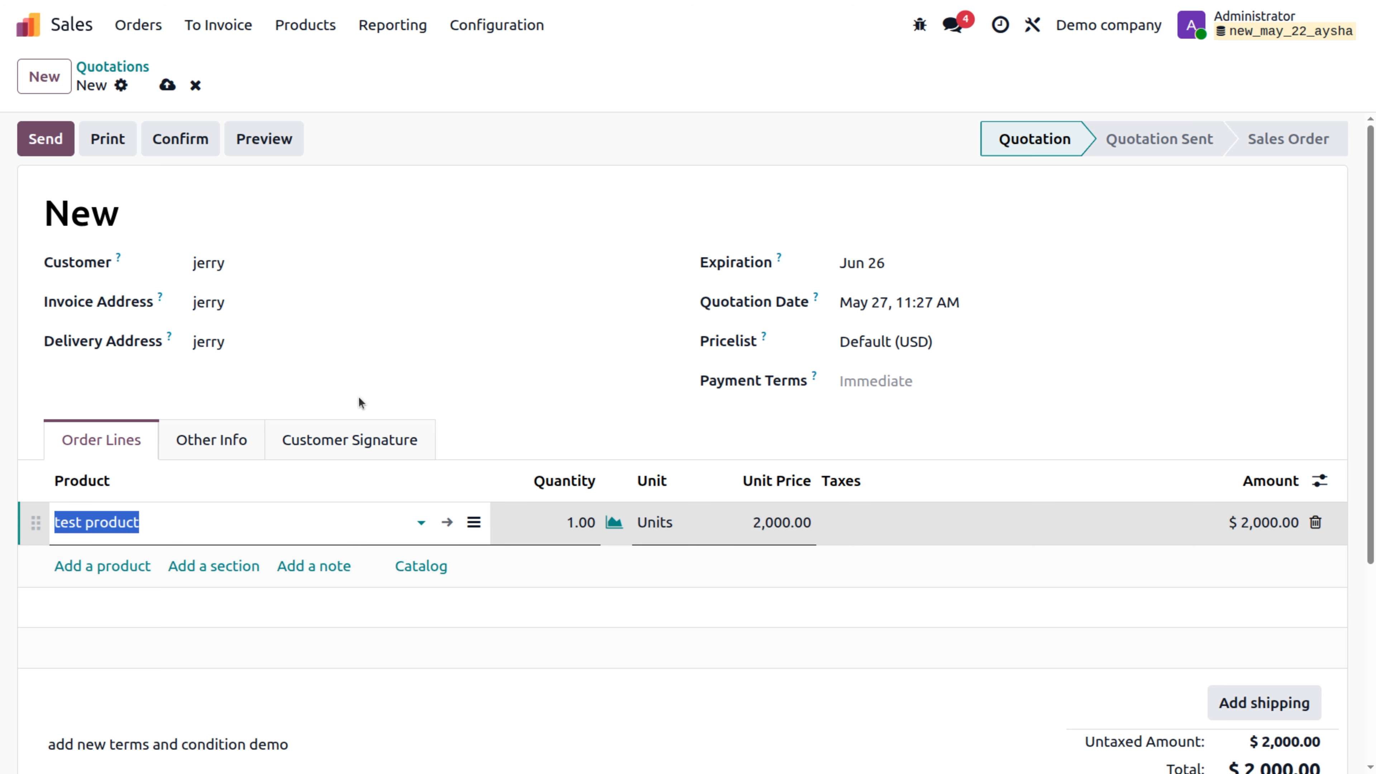
Step: Set the quotation's payment terms to "2/7 Net 30" and confirm it as a sales order
click(877, 381)
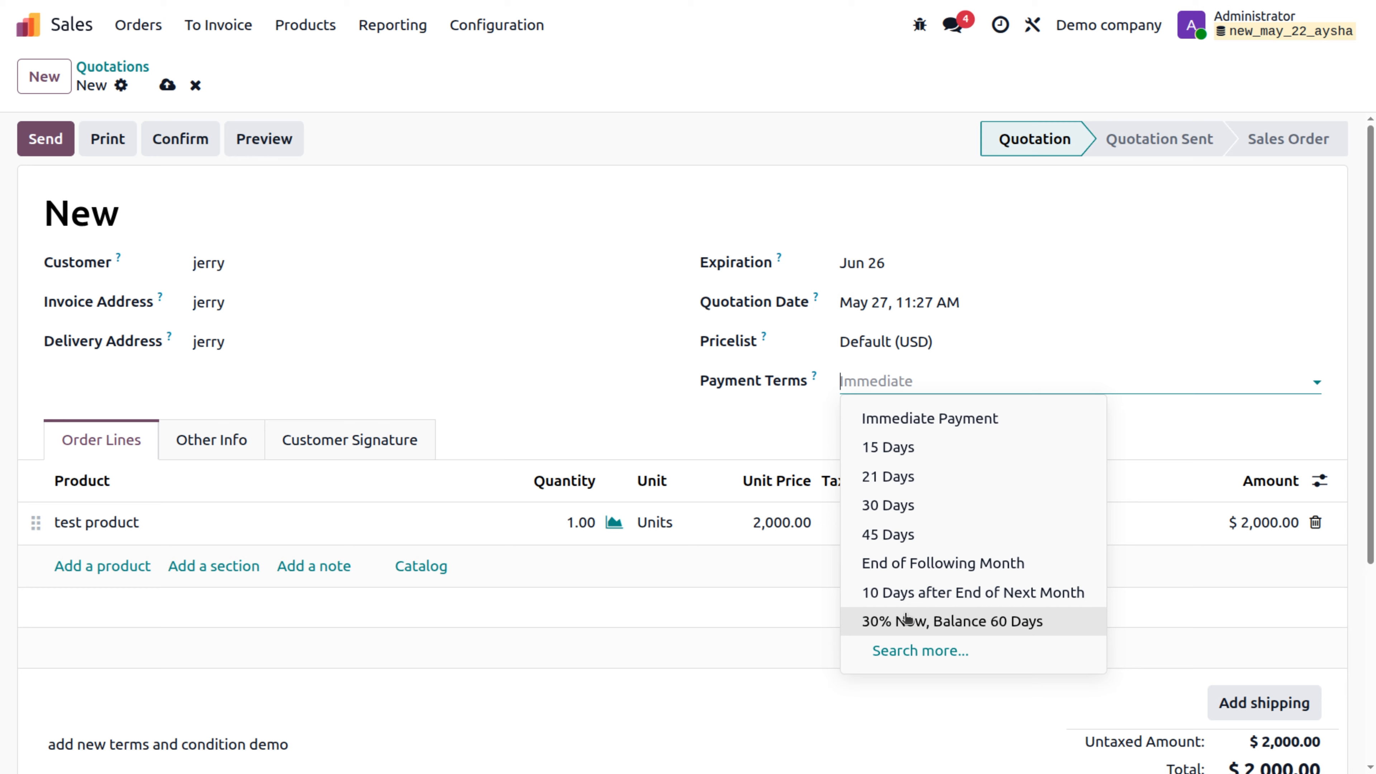
click(910, 651)
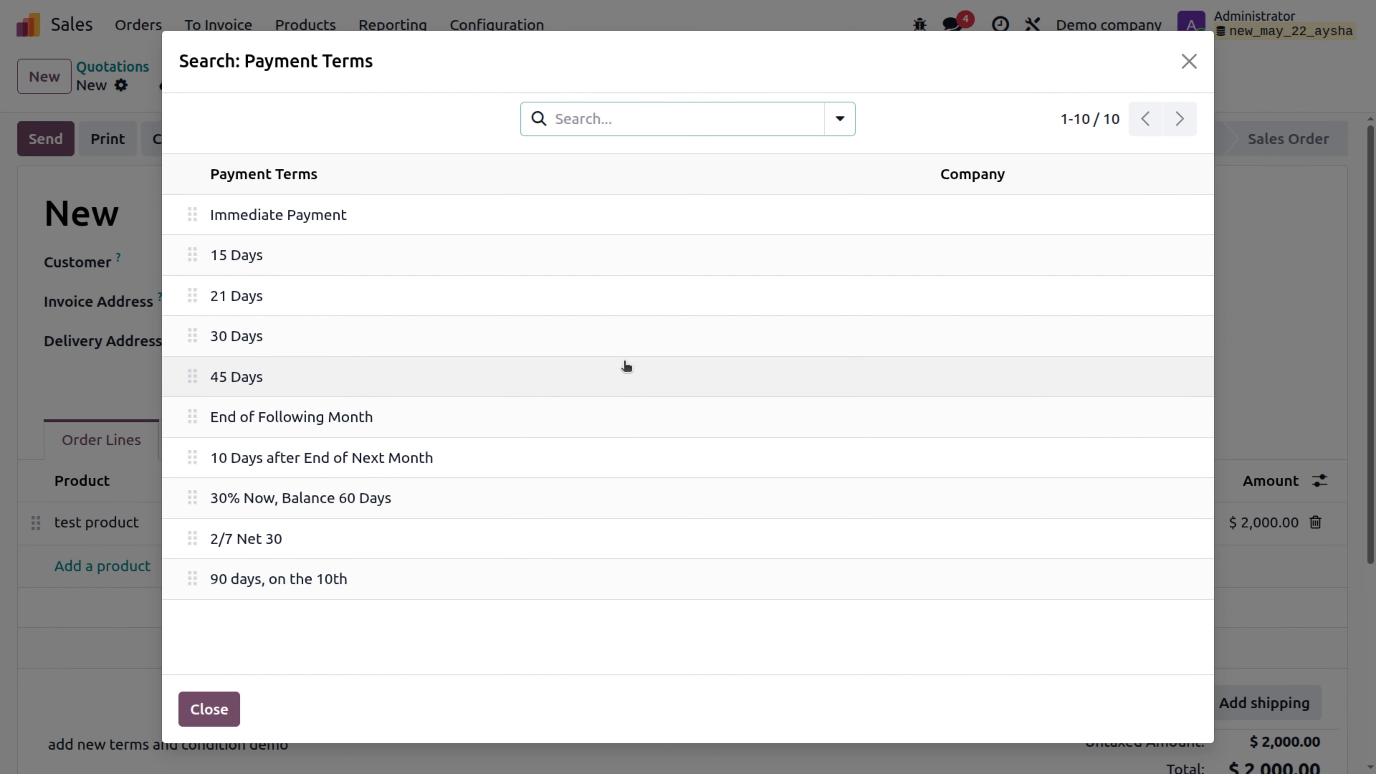
click(365, 541)
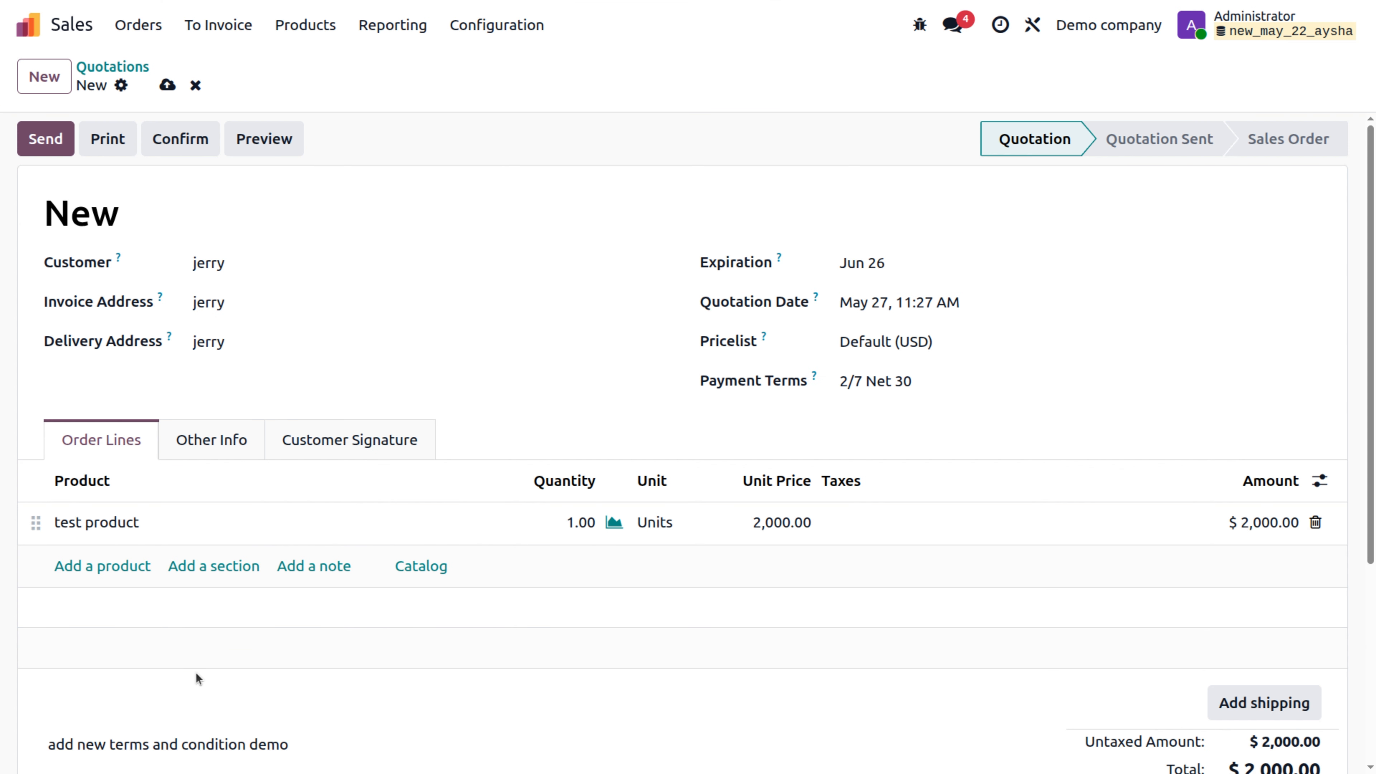
click(165, 144)
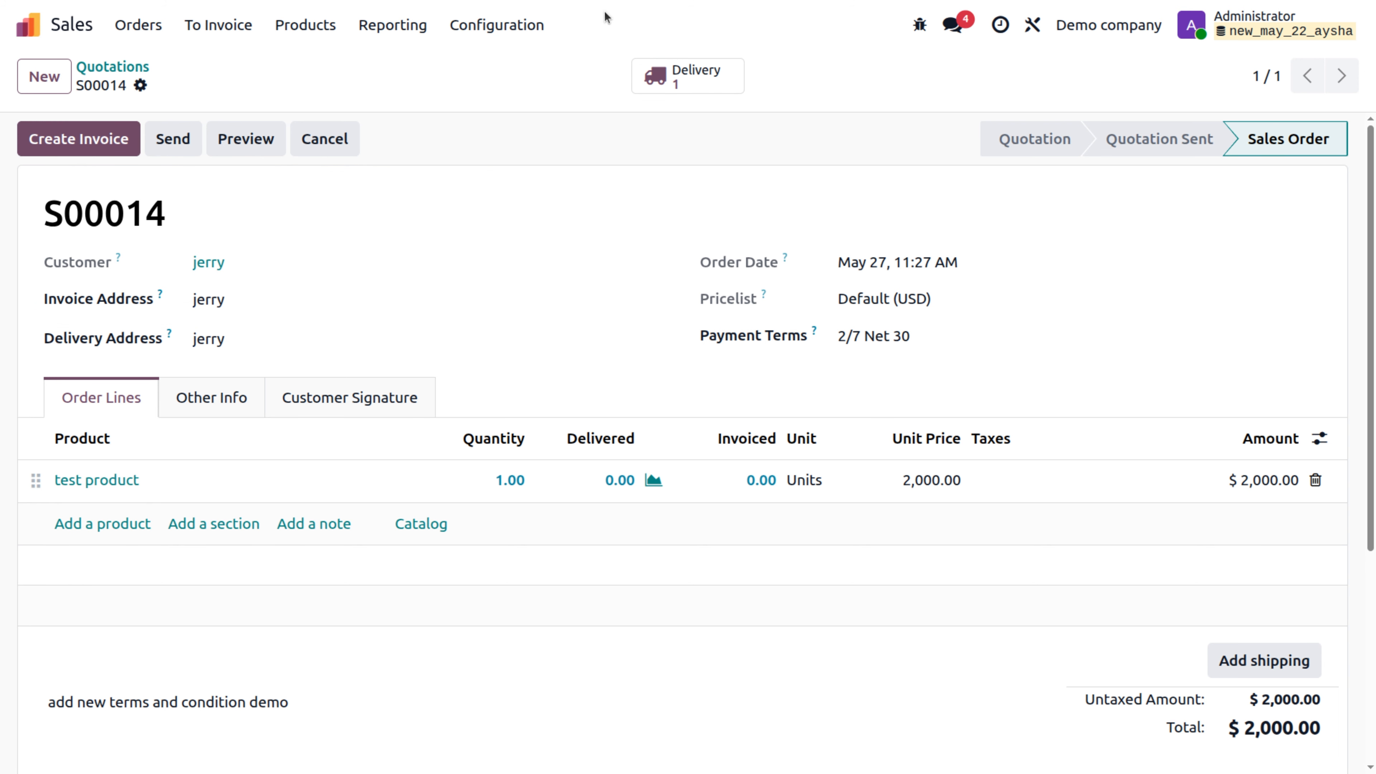
Step: Validate the delivery of the new sales order for test product and go back to the order
click(724, 86)
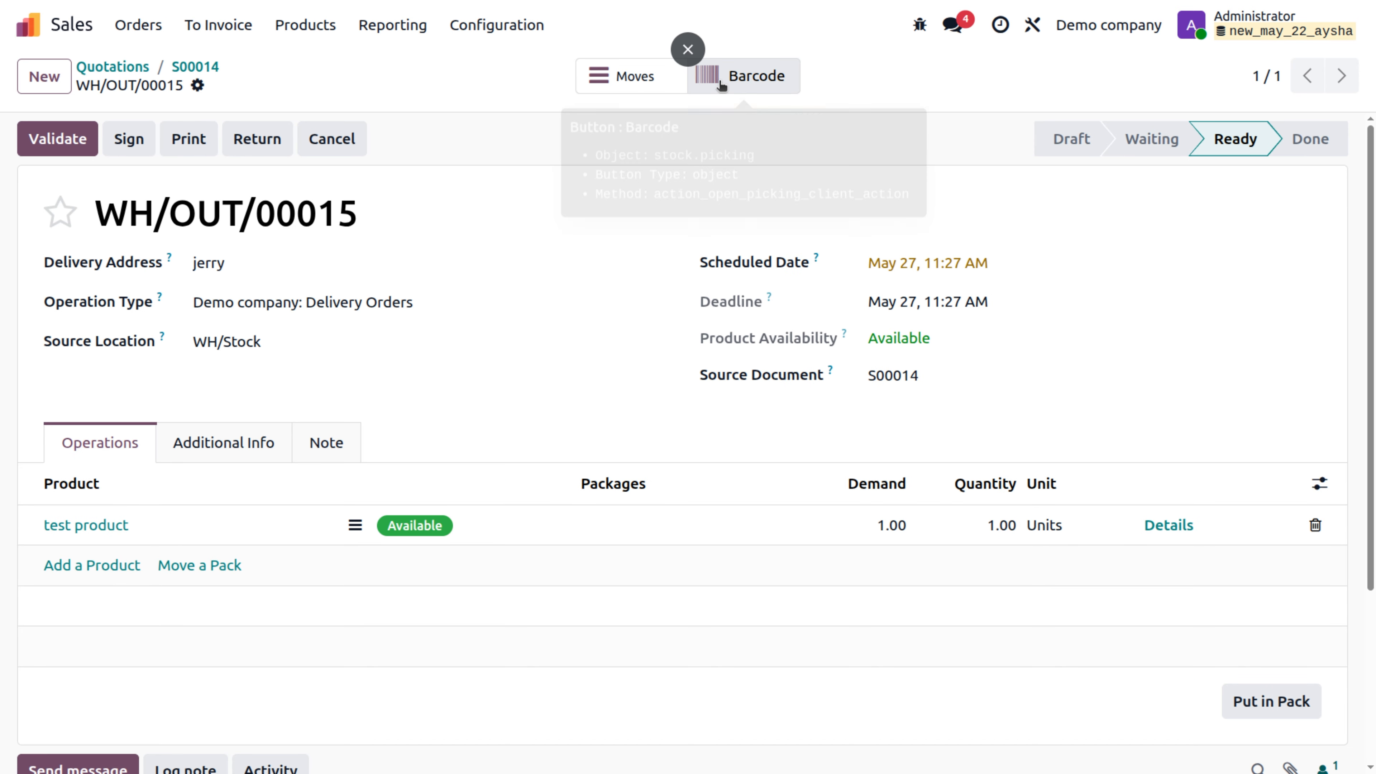
click(66, 148)
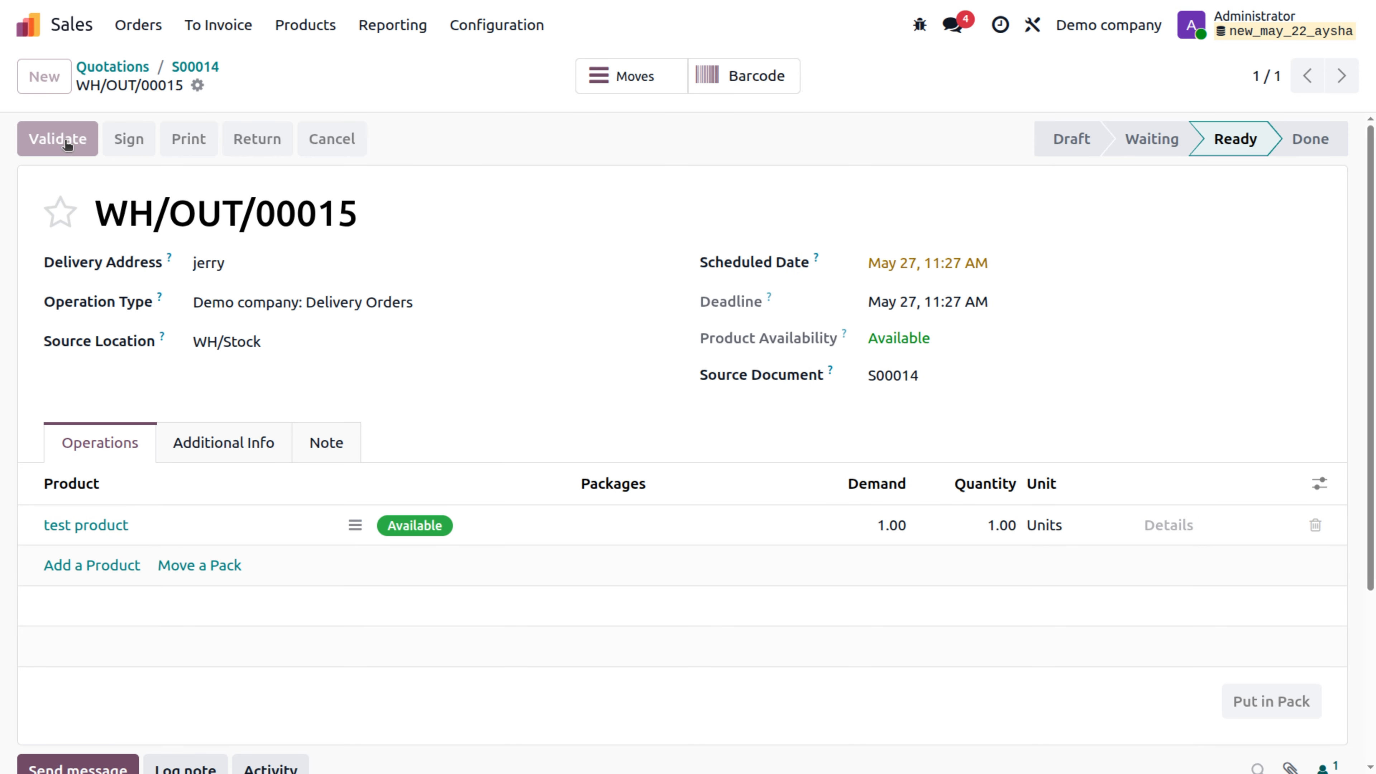
click(206, 68)
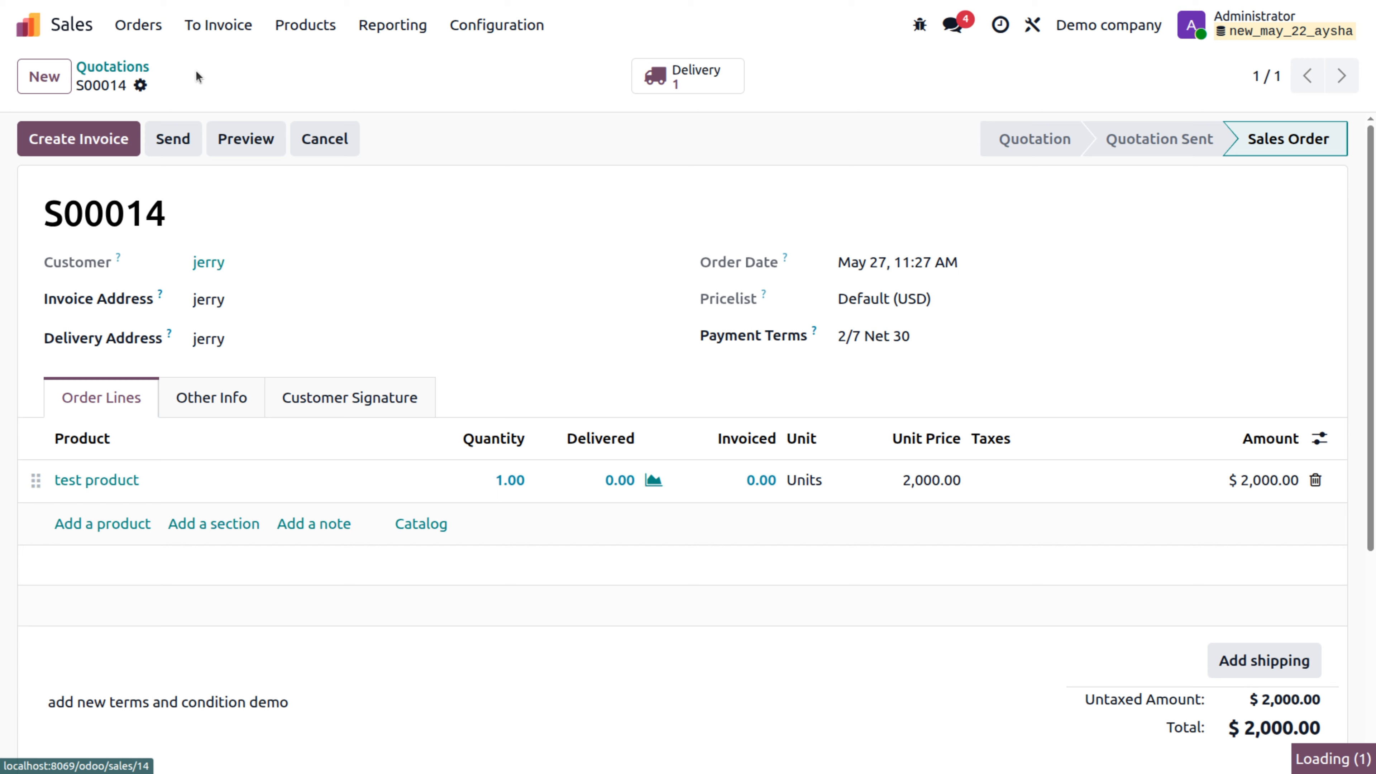
Step: Create a draft regular invoice from the "2/7 Net 30" sales order and show its journal items
click(101, 142)
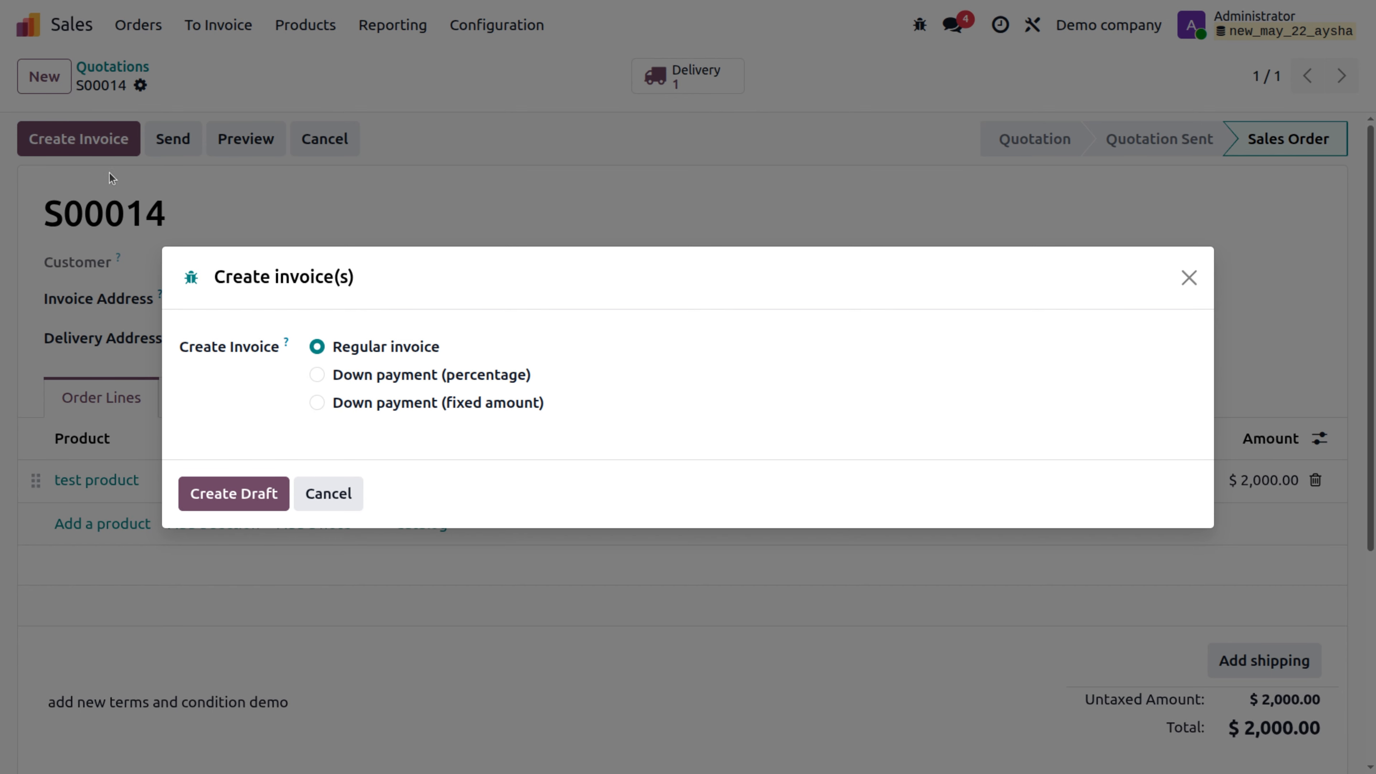
click(238, 491)
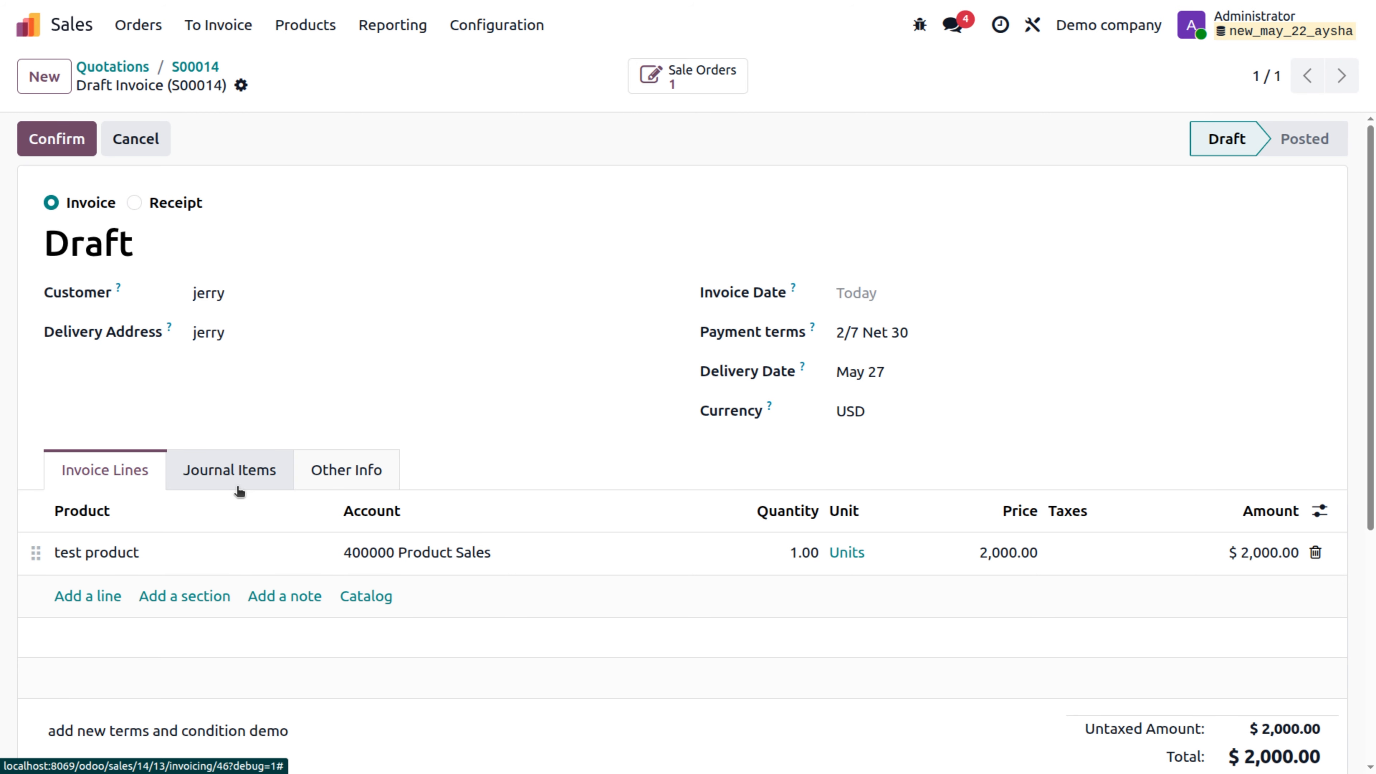
click(238, 488)
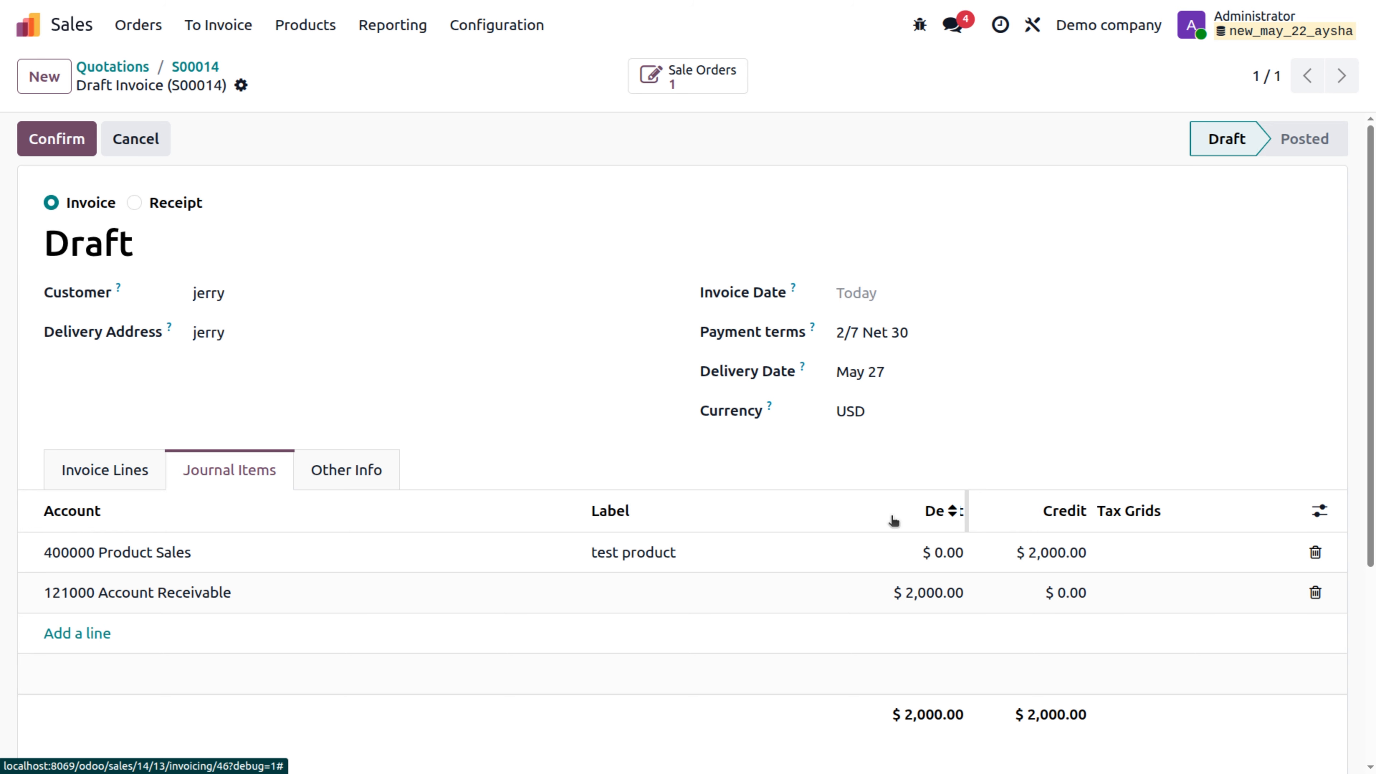
Step: Confirm the draft invoice and register its early-discounted payment as a Manual Payment in the Demo Business Bank journal
click(155, 469)
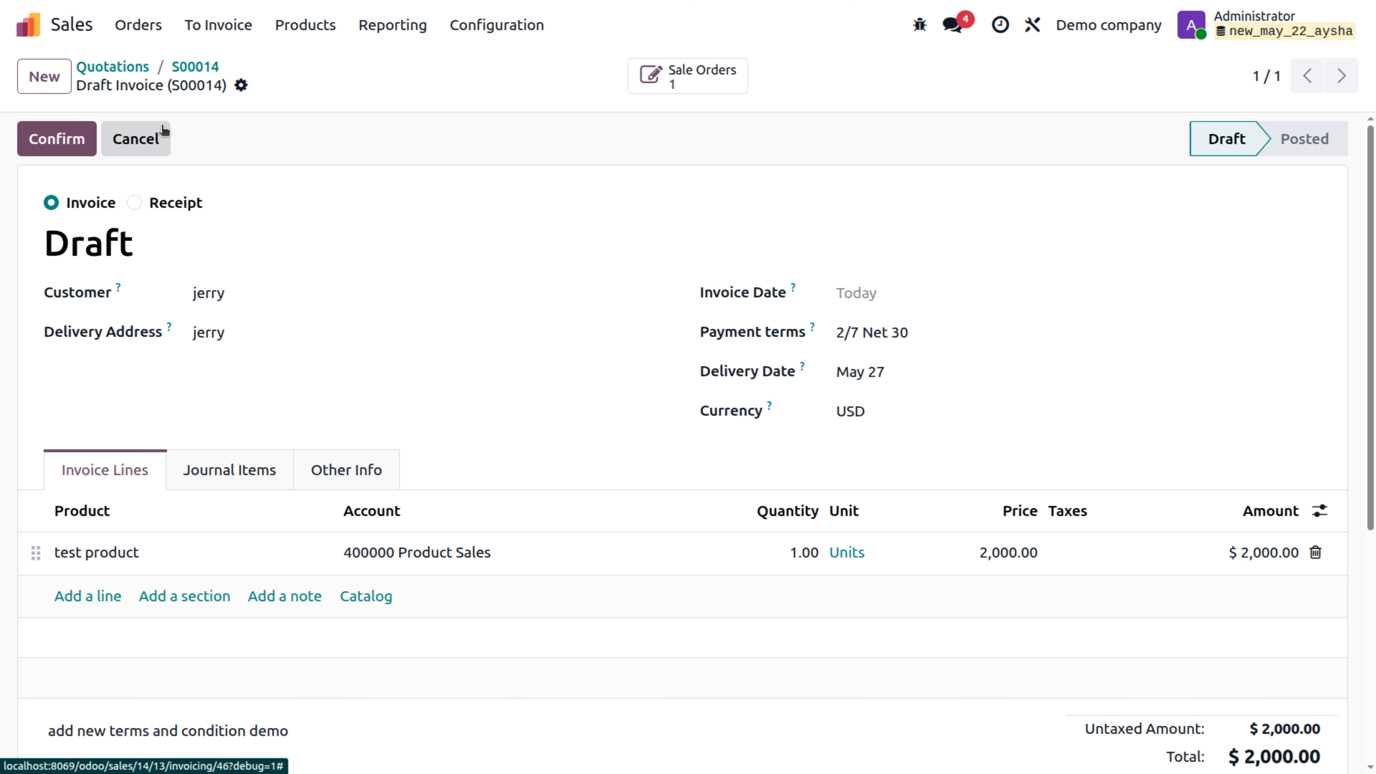
click(75, 142)
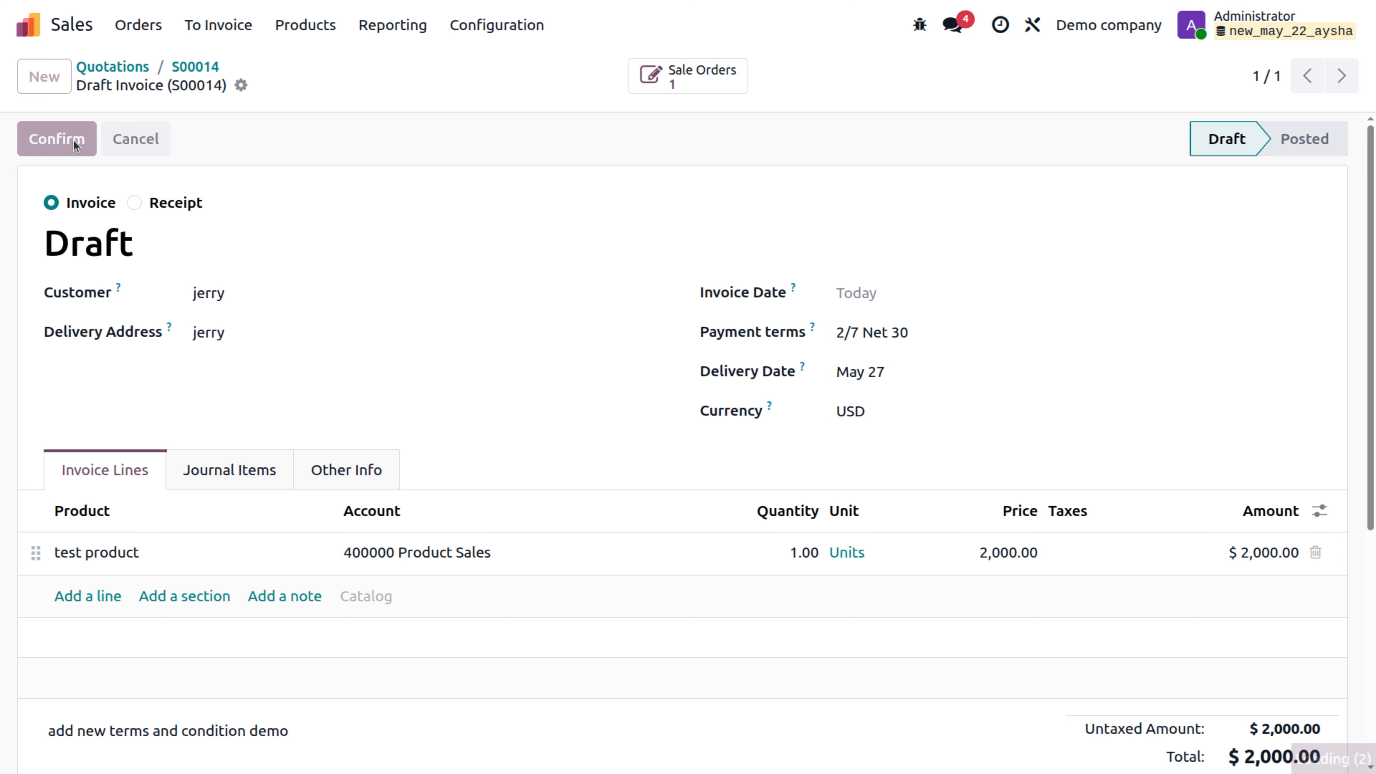
click(164, 140)
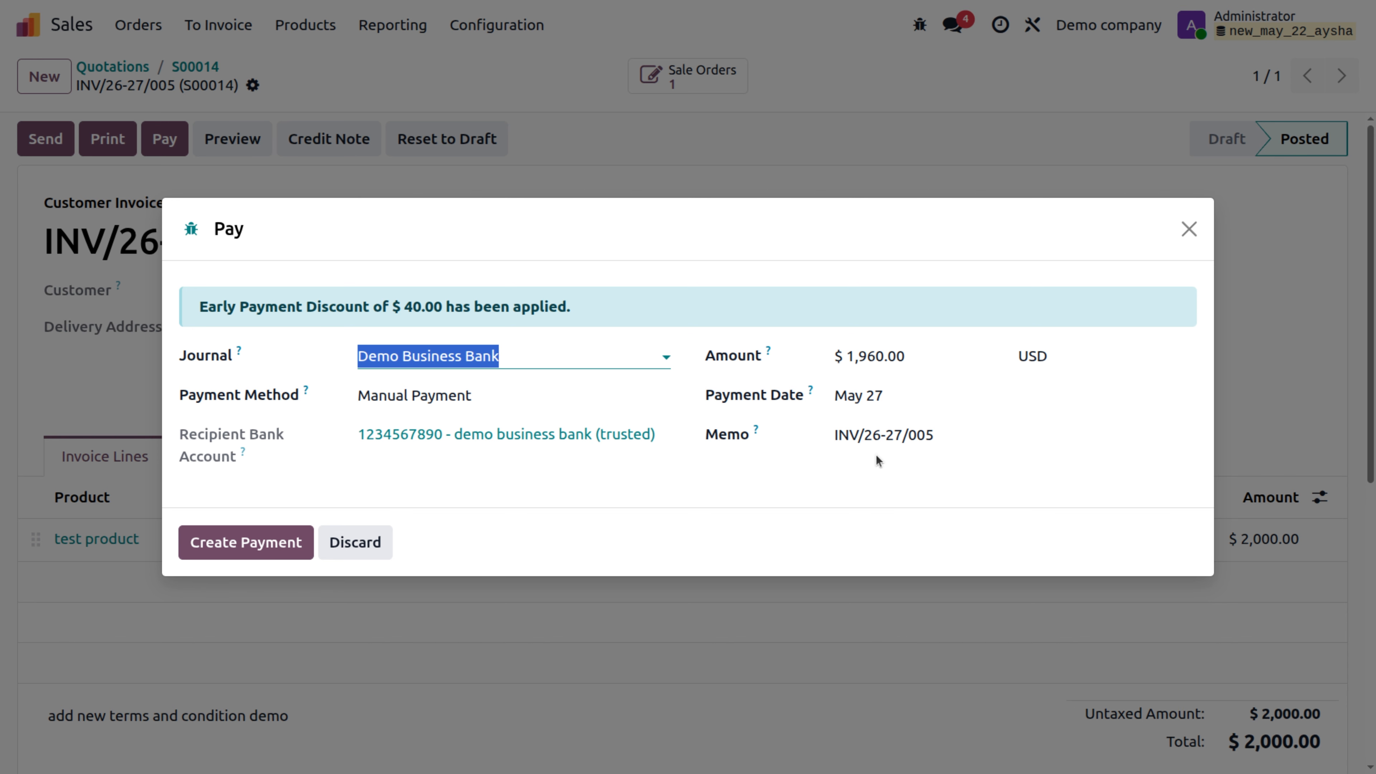
click(299, 535)
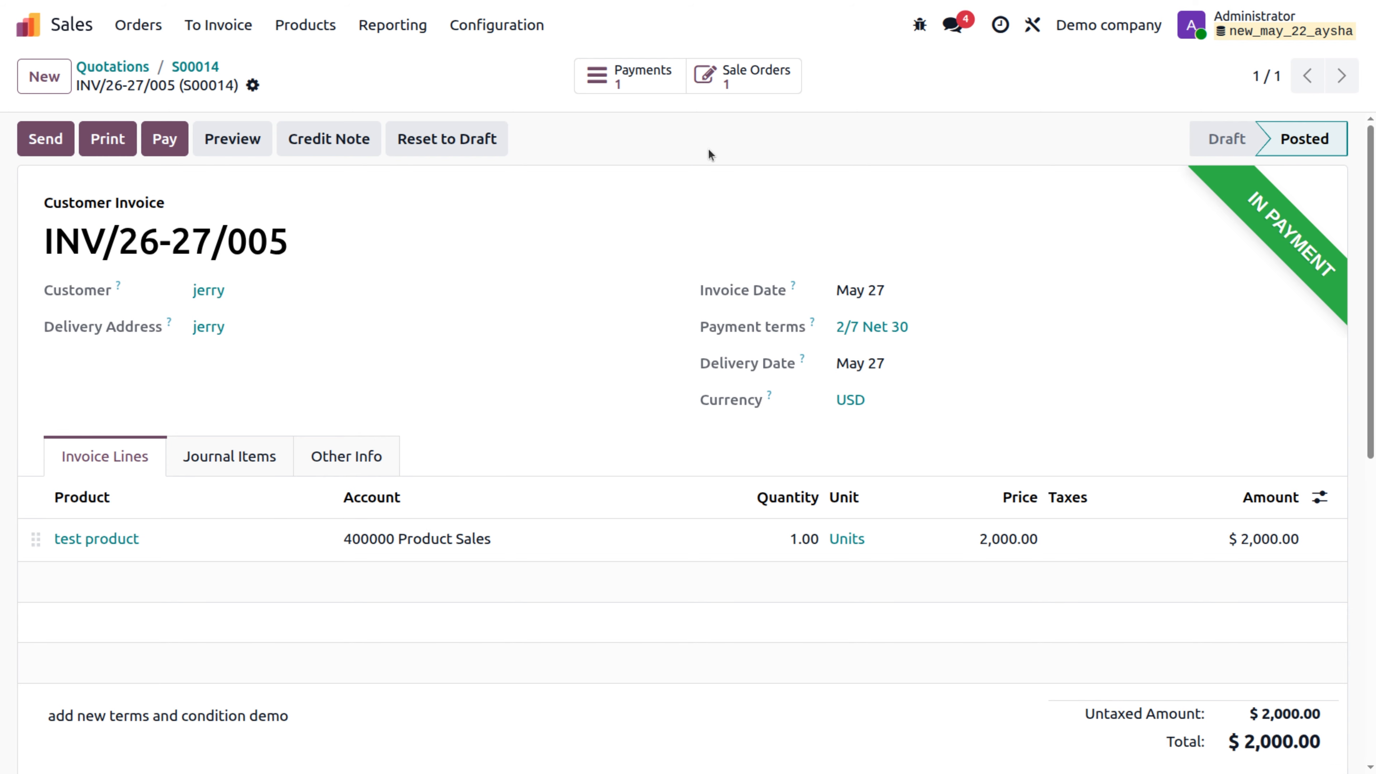
Step: Examine the journal entry of the payment registered on the invoice and return to the invoice
click(655, 85)
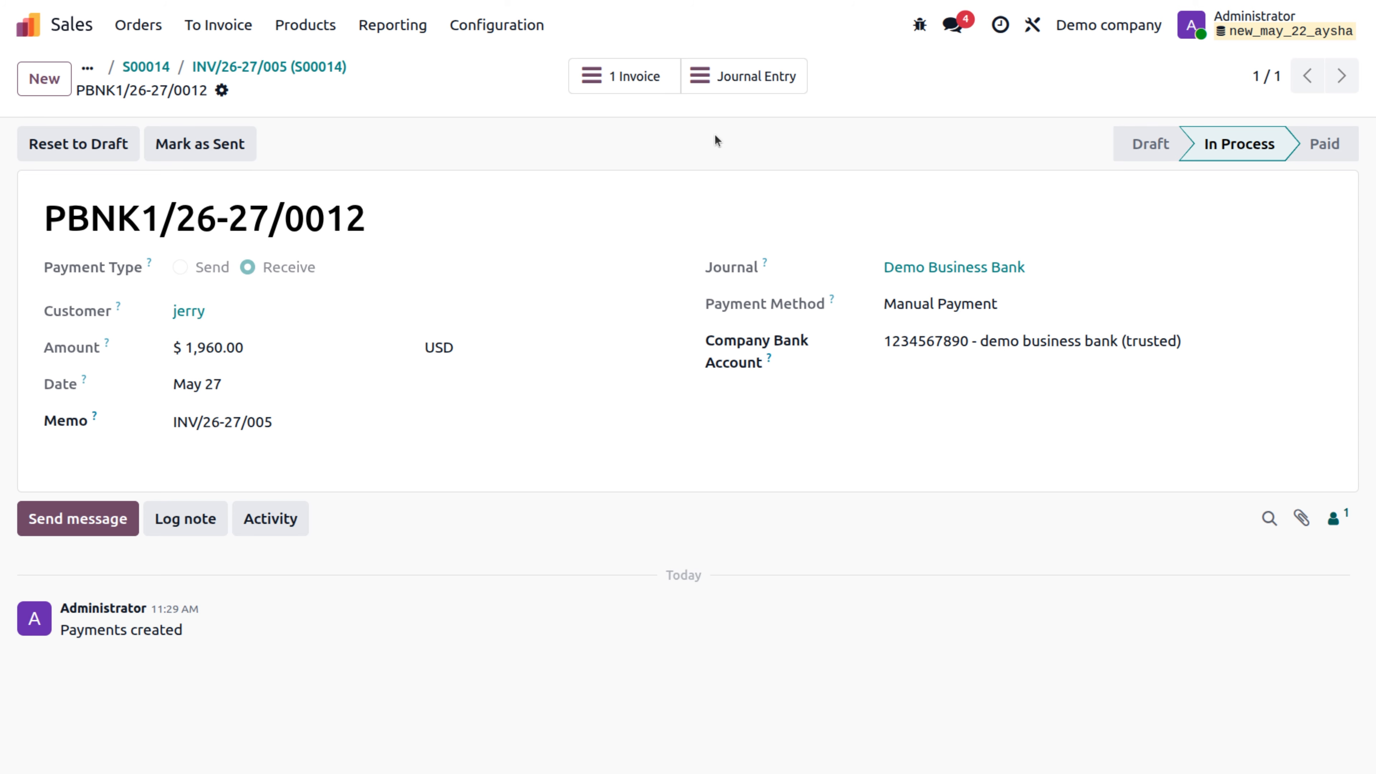
click(752, 80)
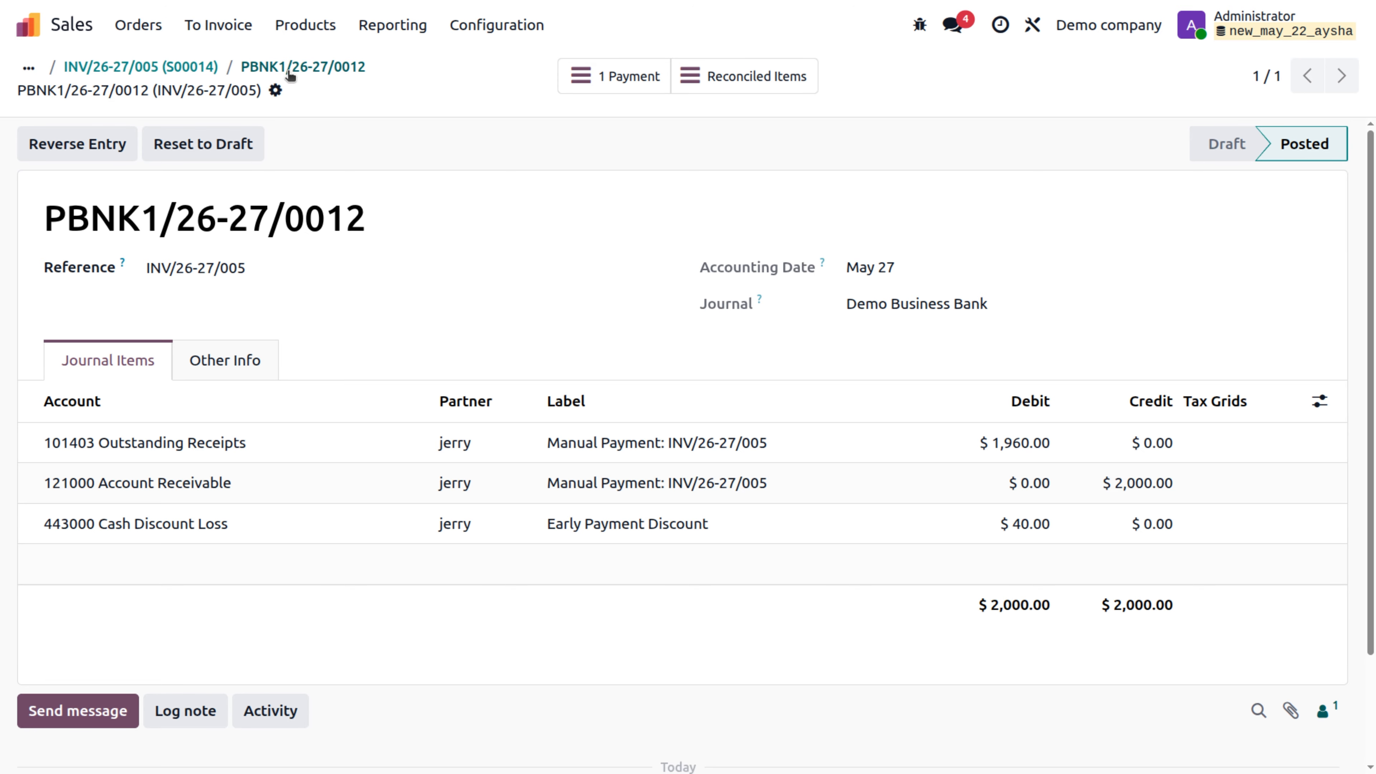
click(643, 93)
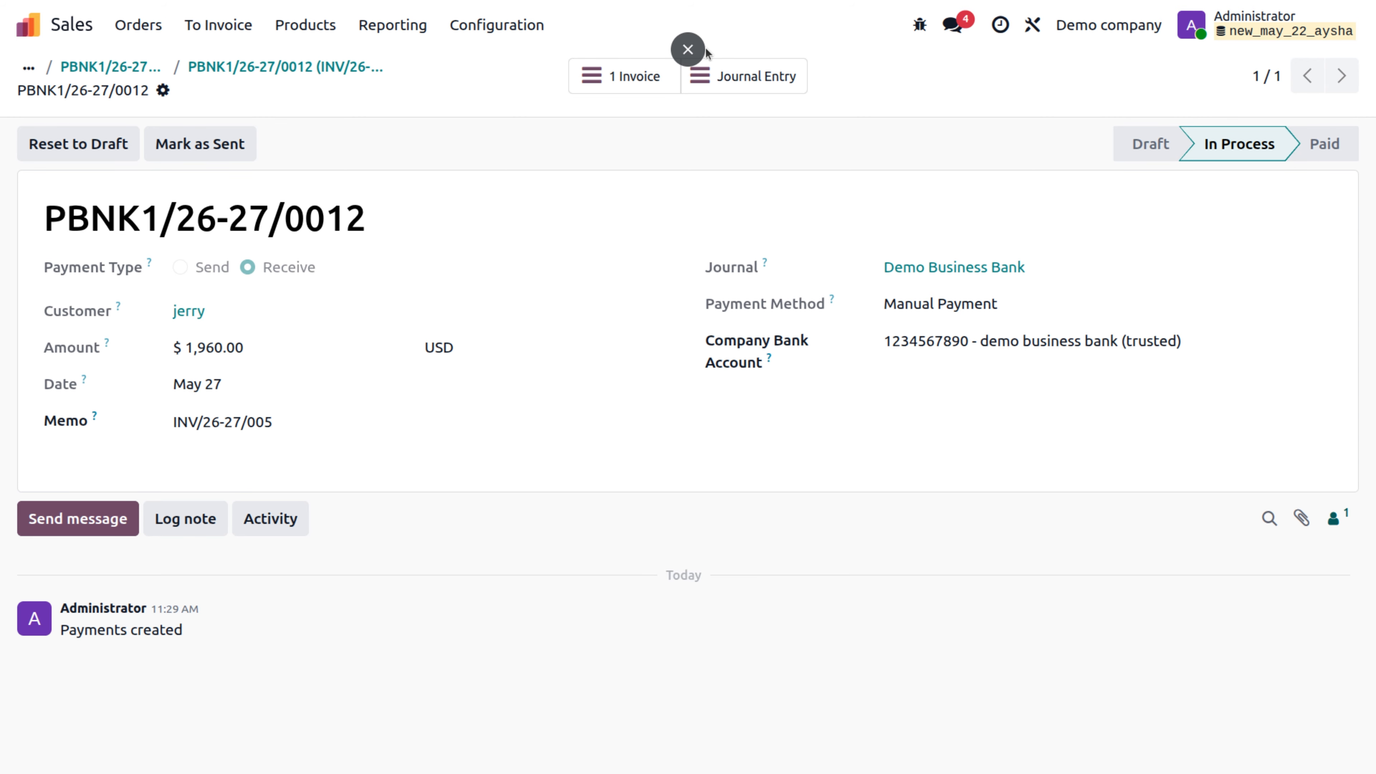
click(637, 88)
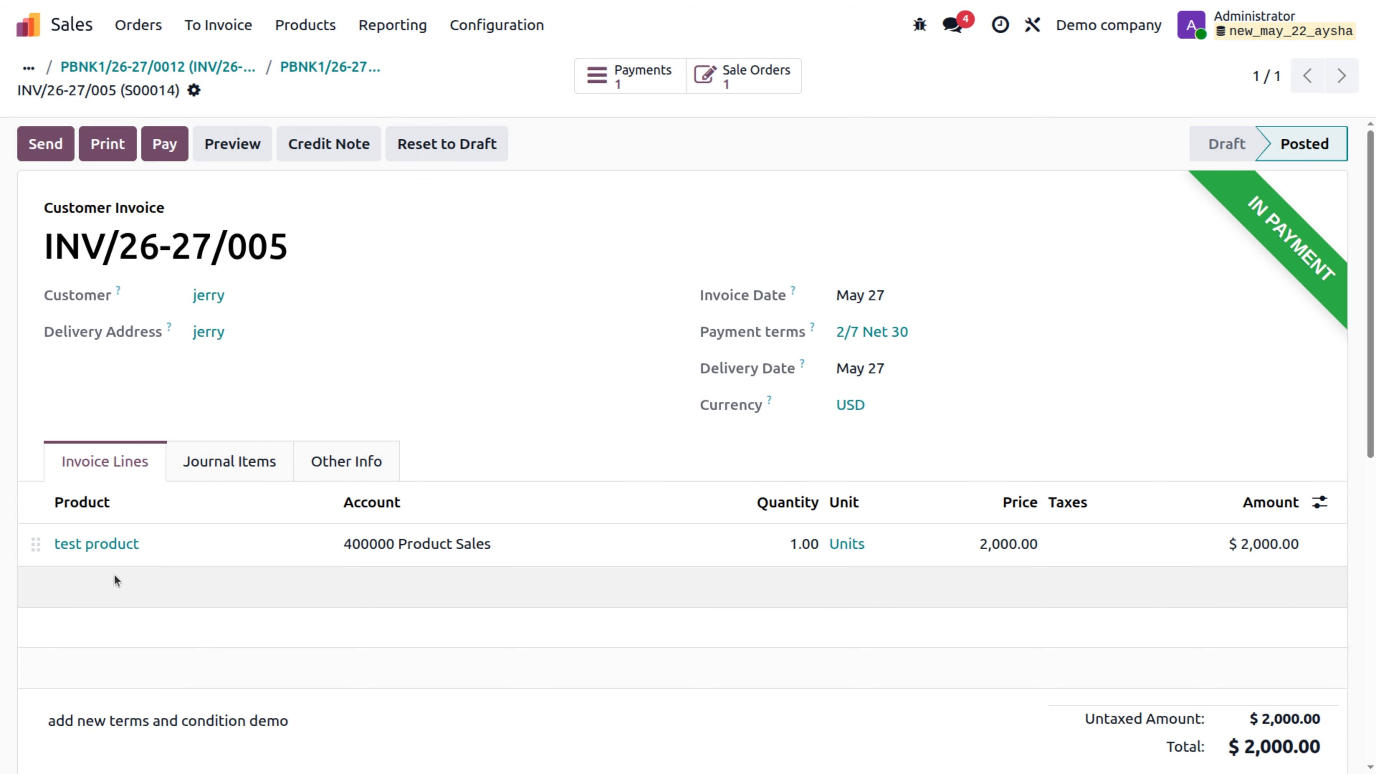
Step: Examine the debit and credit lines in the posted invoice's journal items
click(213, 460)
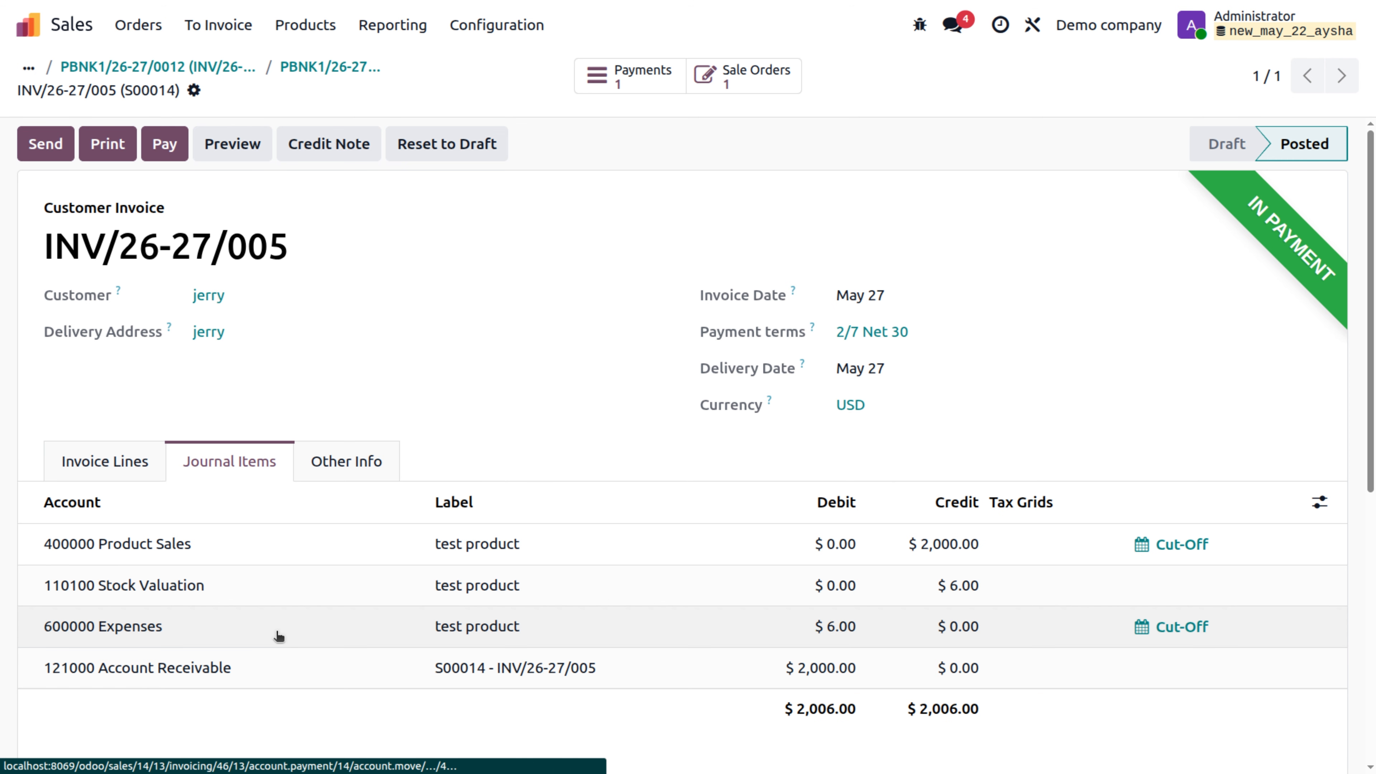
scroll(276, 635, down, 2)
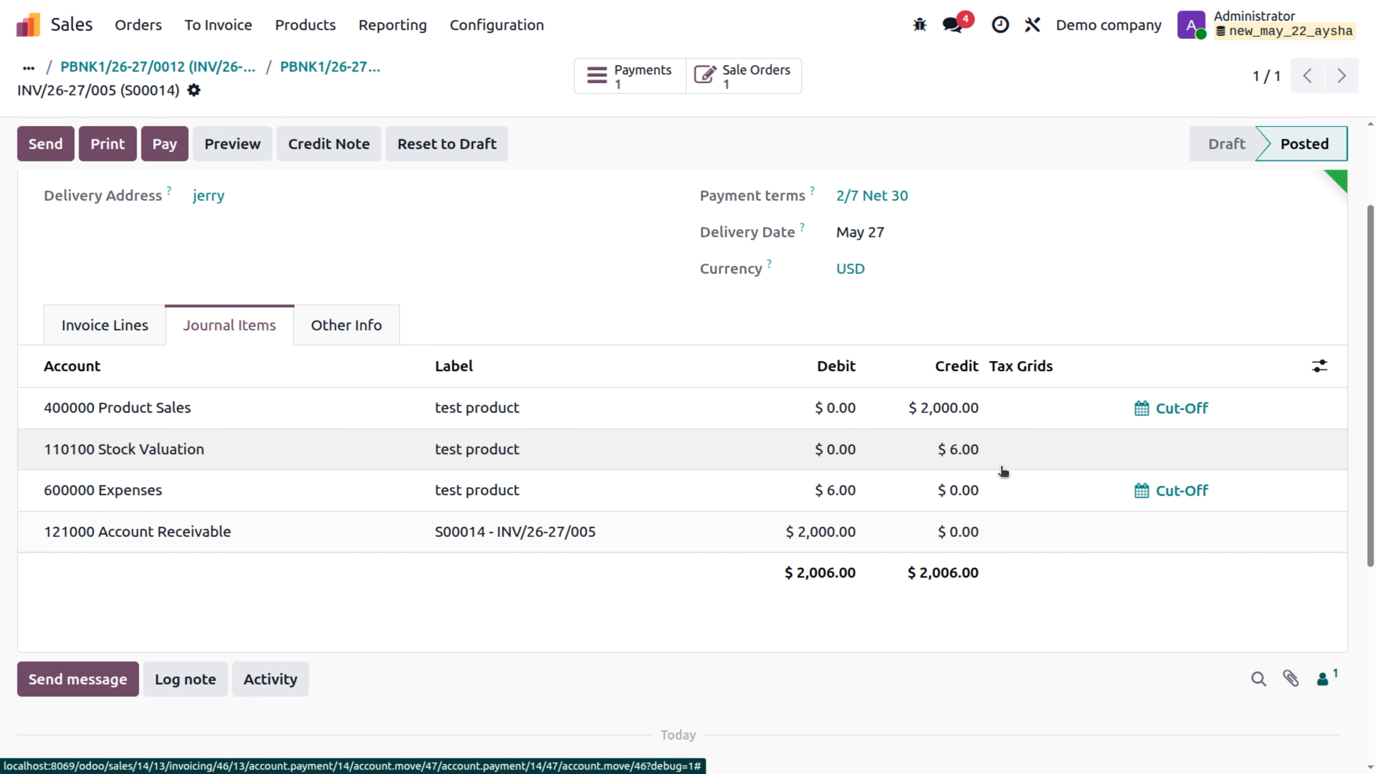
scroll(1006, 470, up, 3)
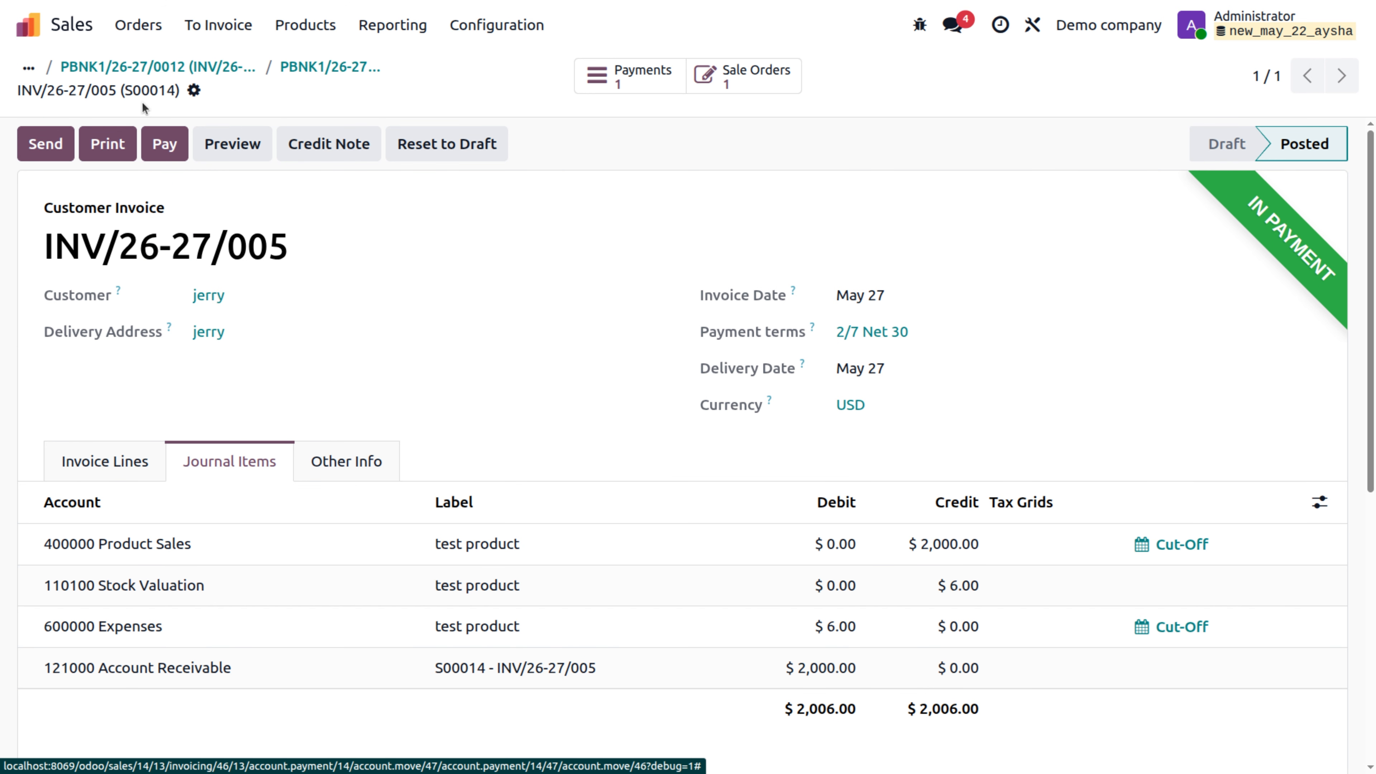
Step: Preview the paid invoice in the customer portal and review its dates, totals and payment terms
click(146, 469)
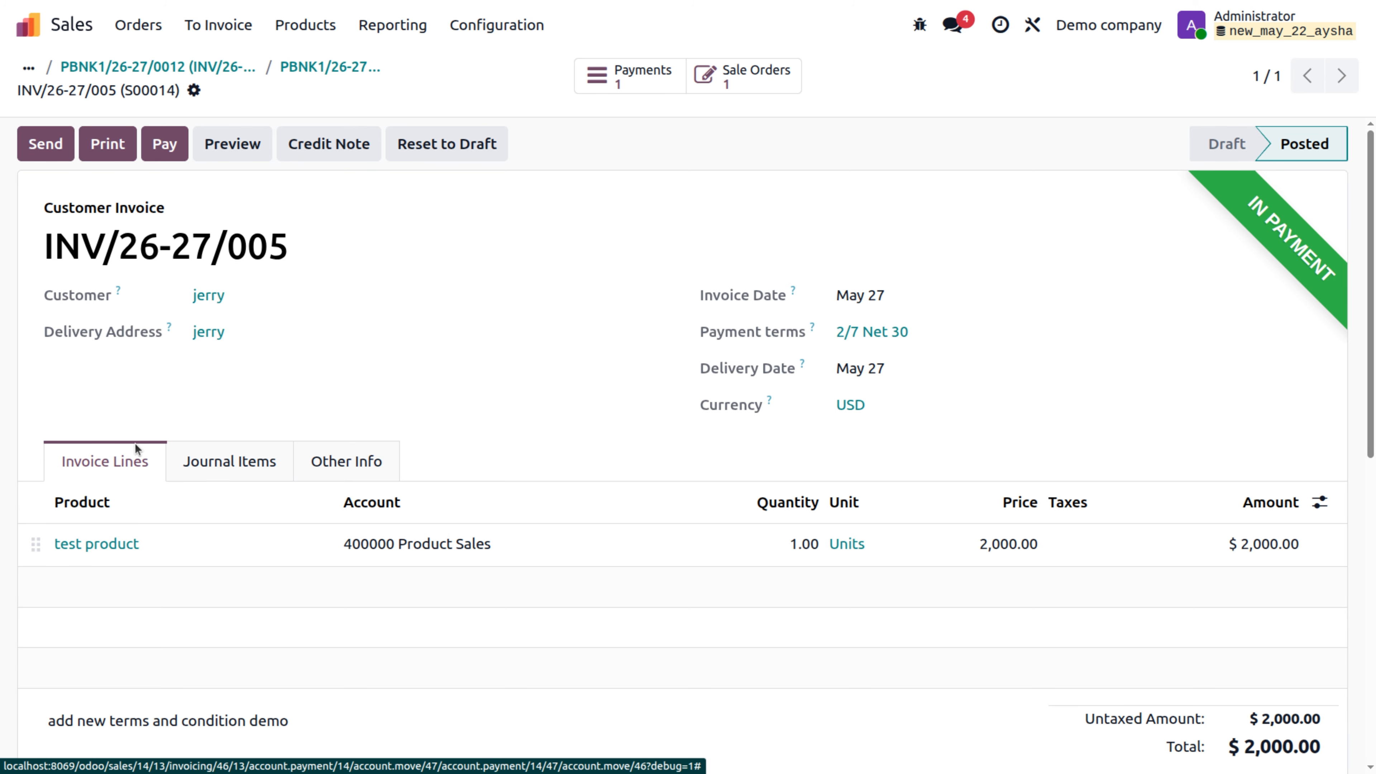
click(236, 151)
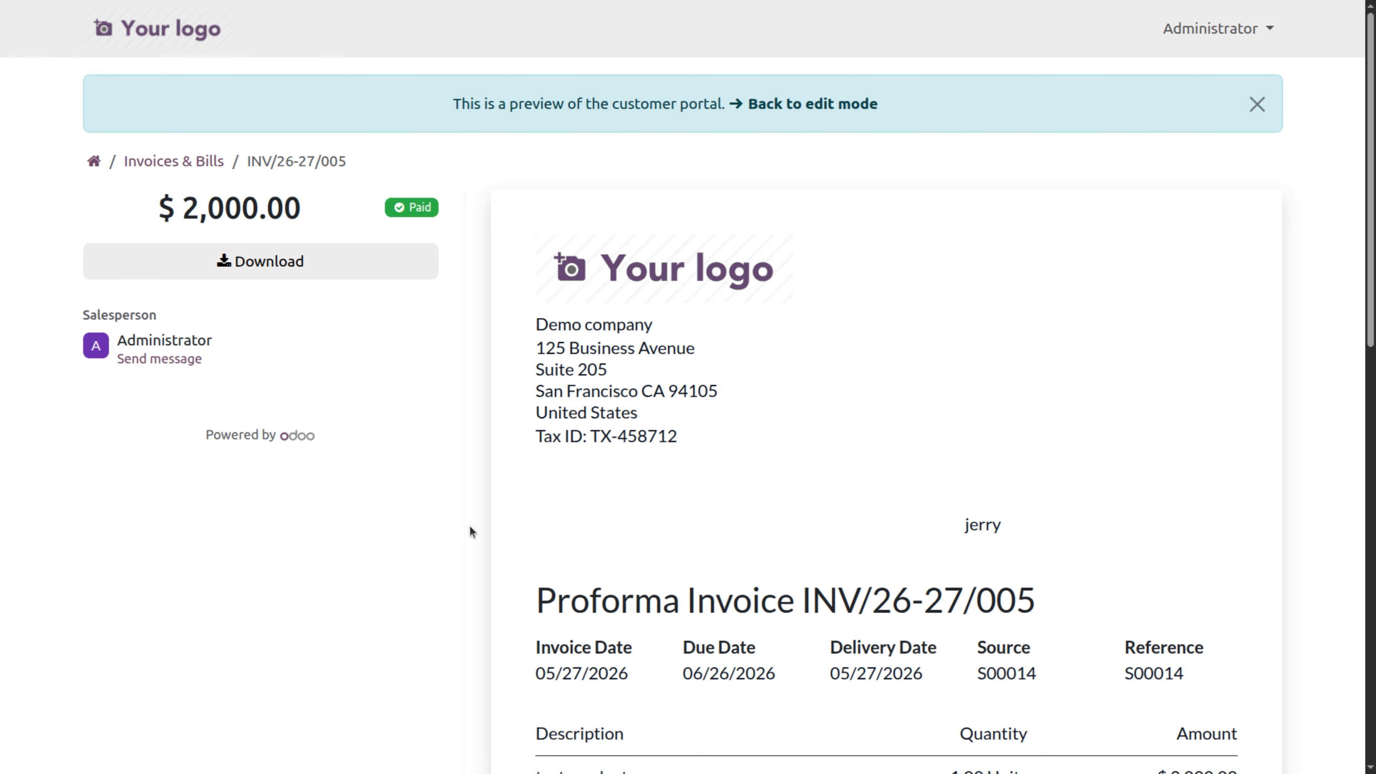
scroll(469, 524, down, 3)
scroll(470, 525, up, 3)
scroll(395, 247, down, 10)
scroll(1046, 221, up, 5)
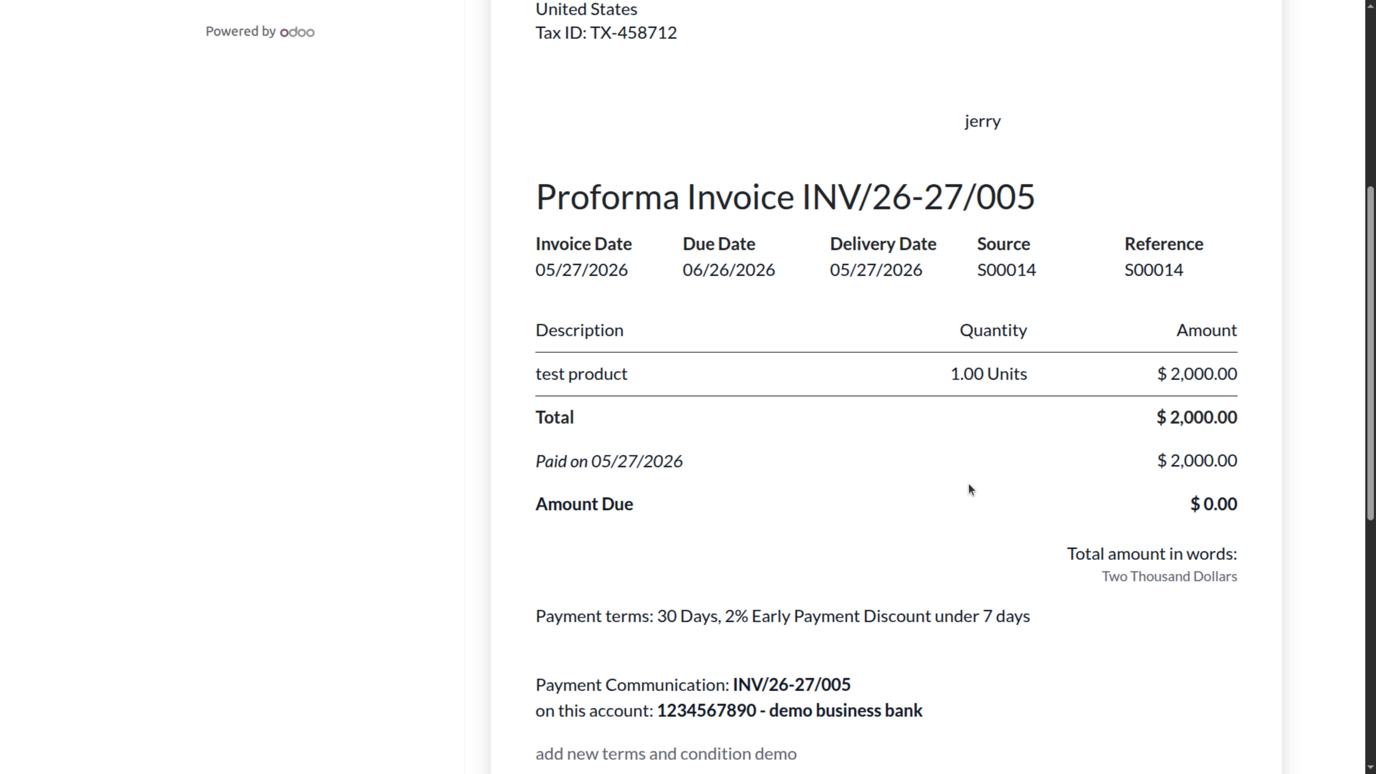
scroll(968, 487, up, 5)
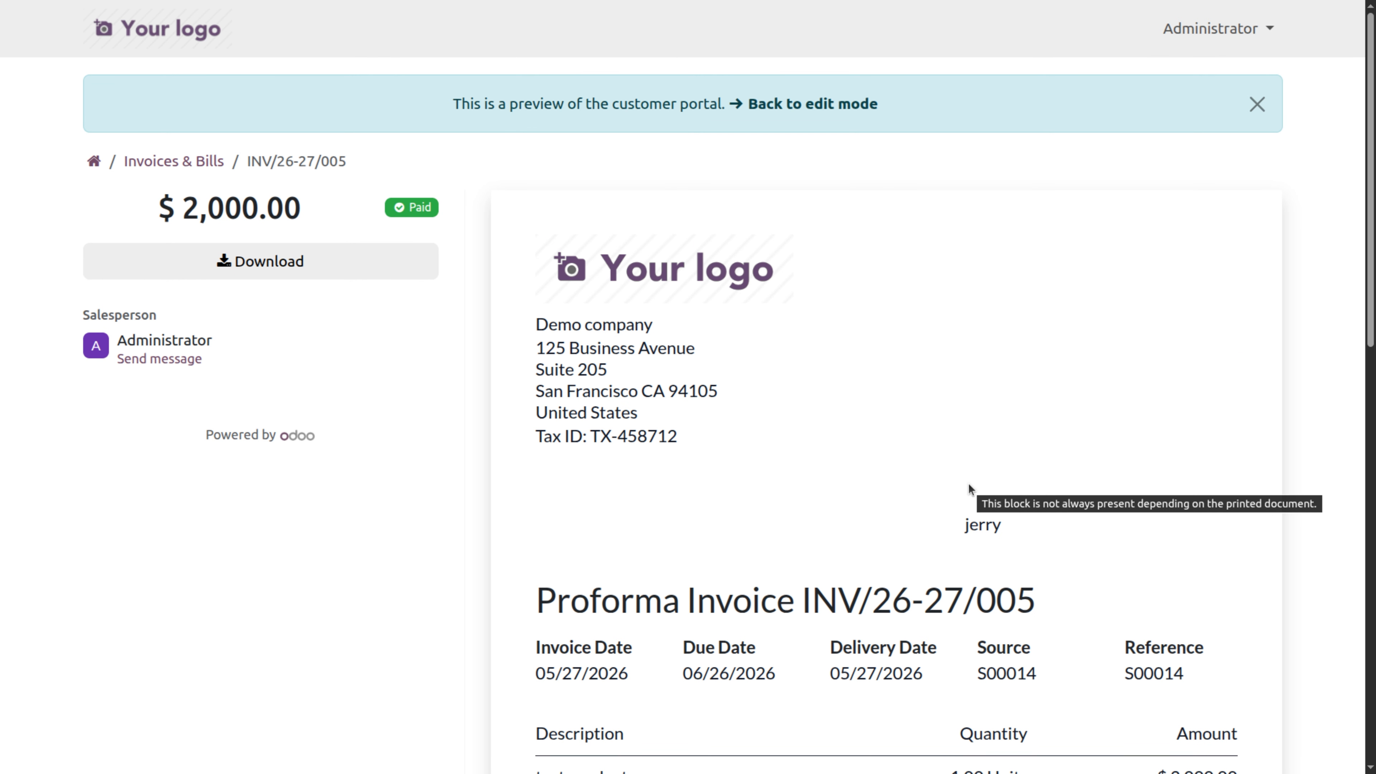